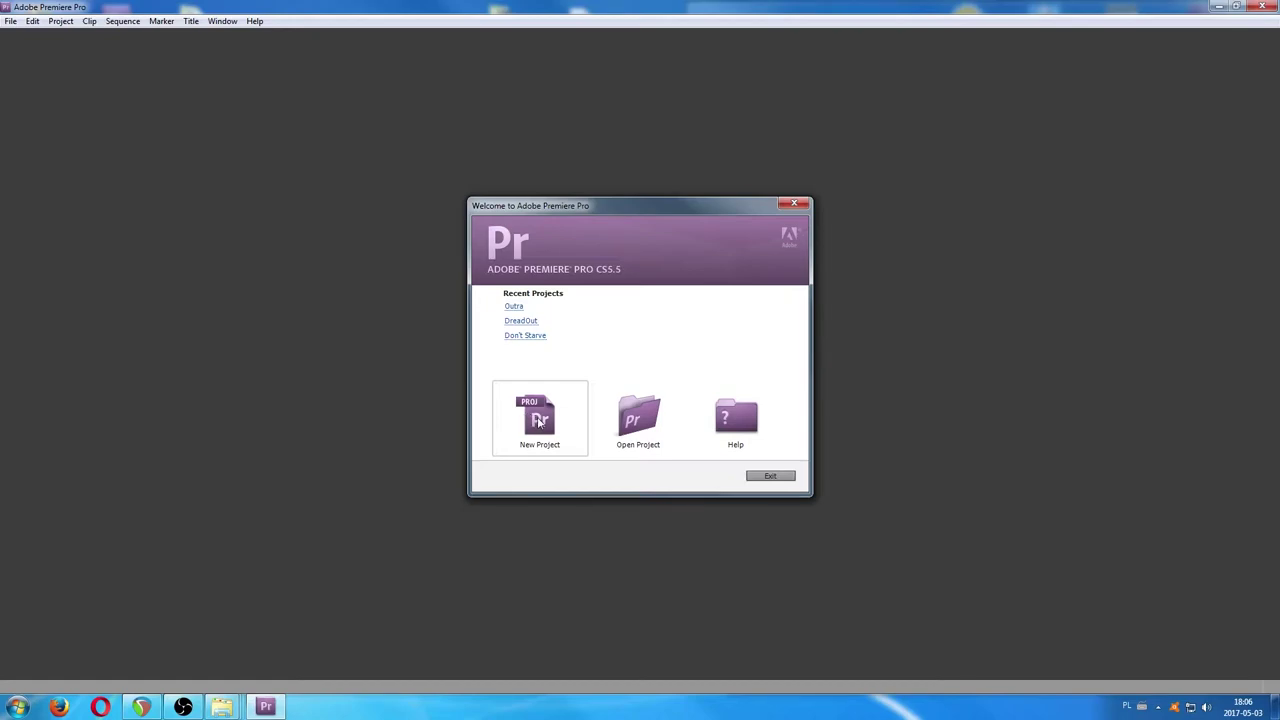
Create a new Premiere Pro project named 'YT'.
{"action": "left_click", "coordinate": [540, 422]}
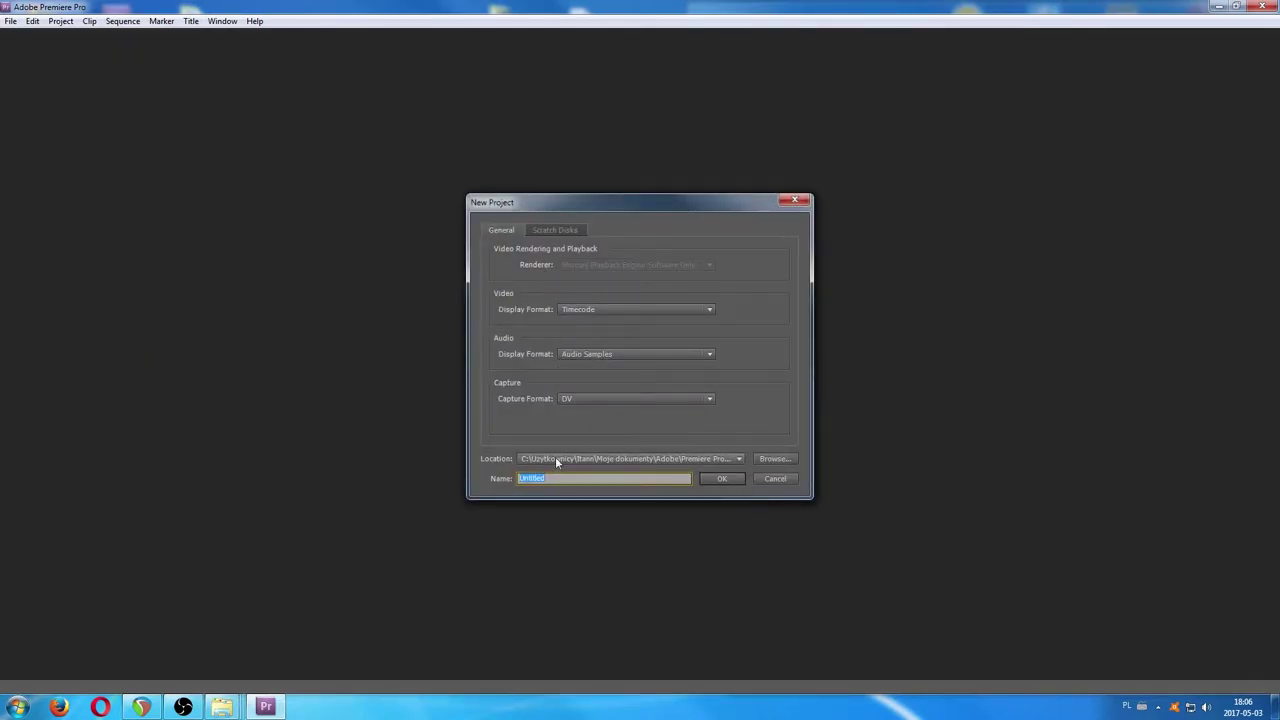
{"action": "type", "text": "YT"}
{"action": "left_click", "coordinate": [720, 480]}
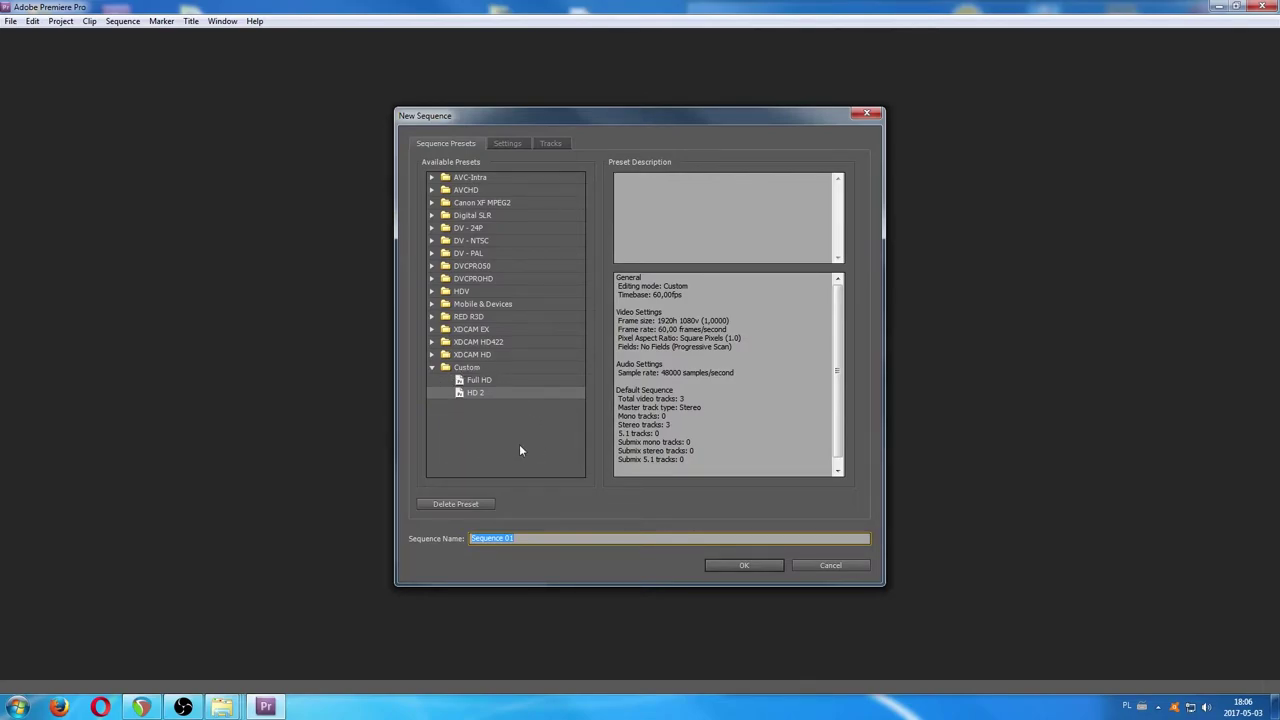
In the sequence Settings, keep the timebase at 60,00 frames/second for 1920×1080.
{"action": "left_click", "coordinate": [505, 142]}
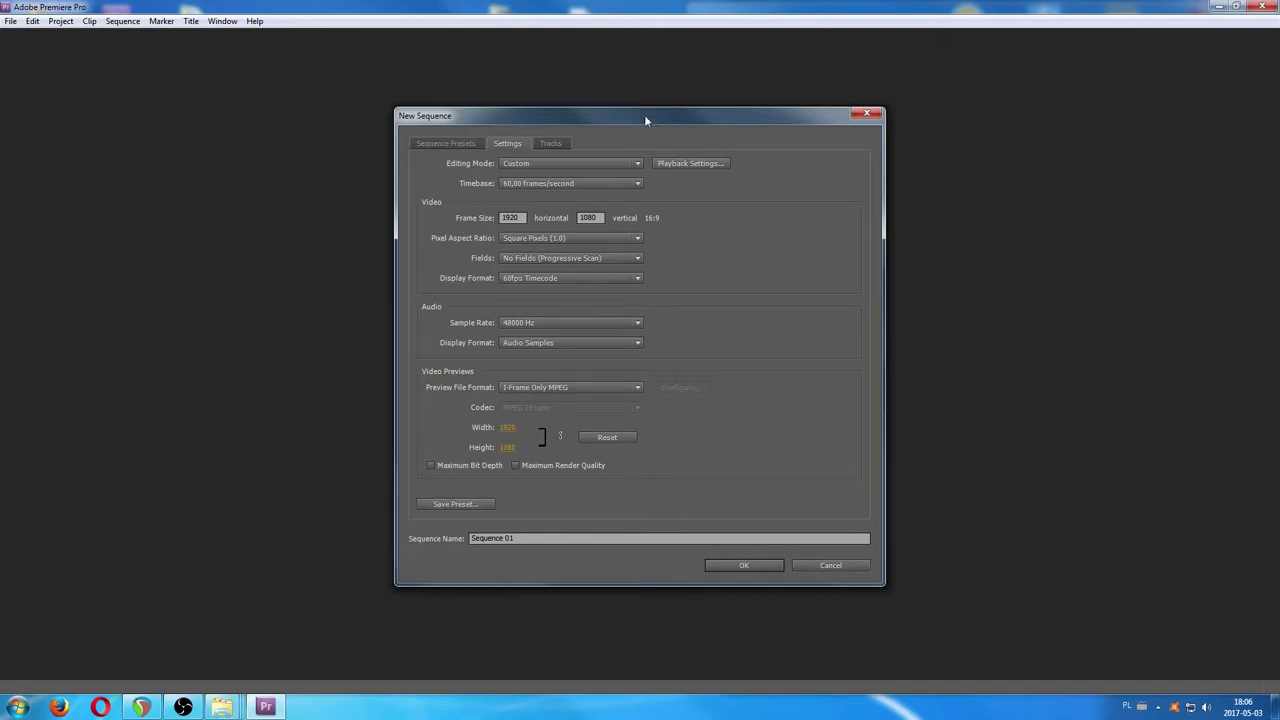
{"action": "left_click", "coordinate": [638, 183]}
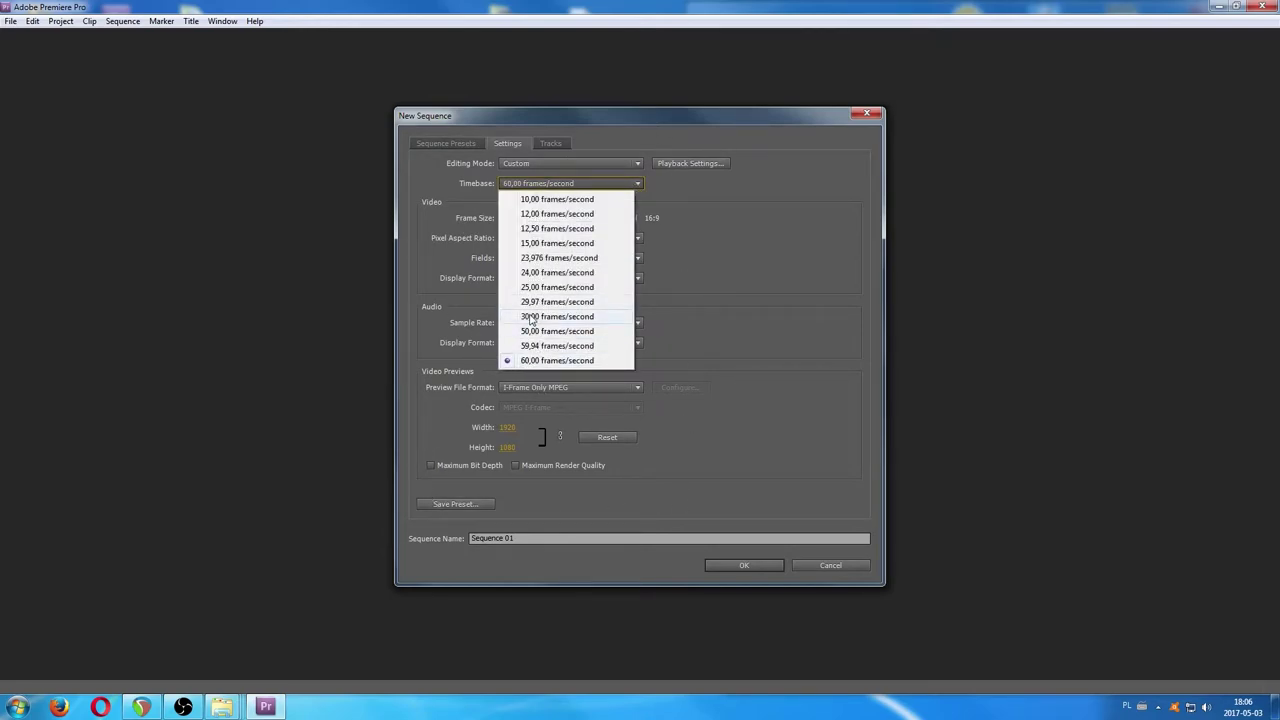
{"action": "left_click", "coordinate": [666, 311]}
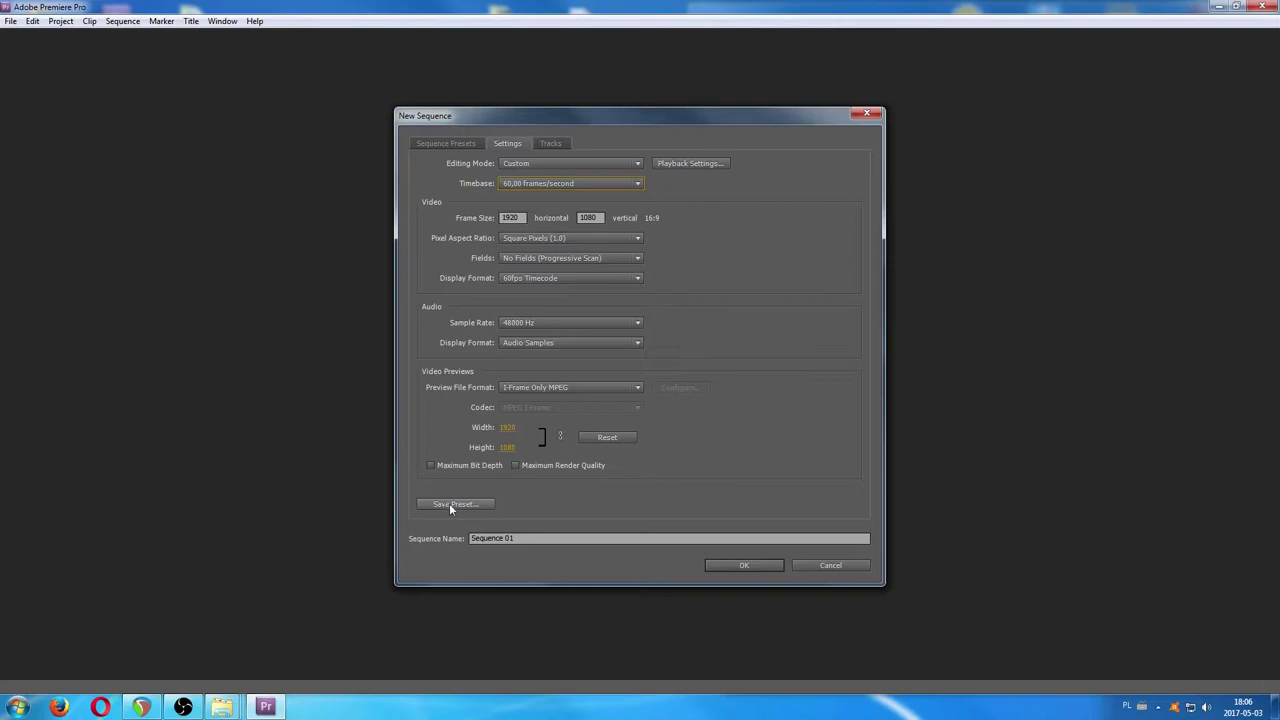
Save the 1920×1080 60 fps settings as preset 'HD 3' and create Sequence 01.
{"action": "left_click", "coordinate": [449, 503]}
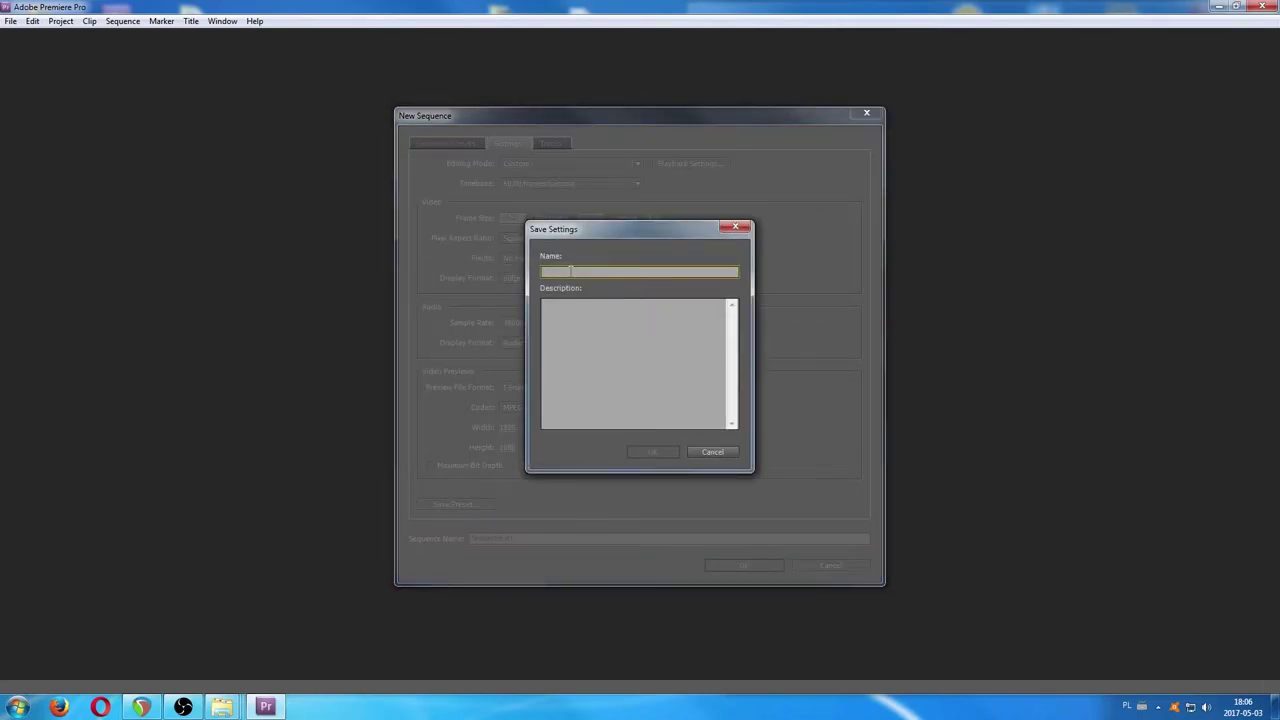
{"action": "type", "text": "H"}
{"action": "type", "text": "D 3"}
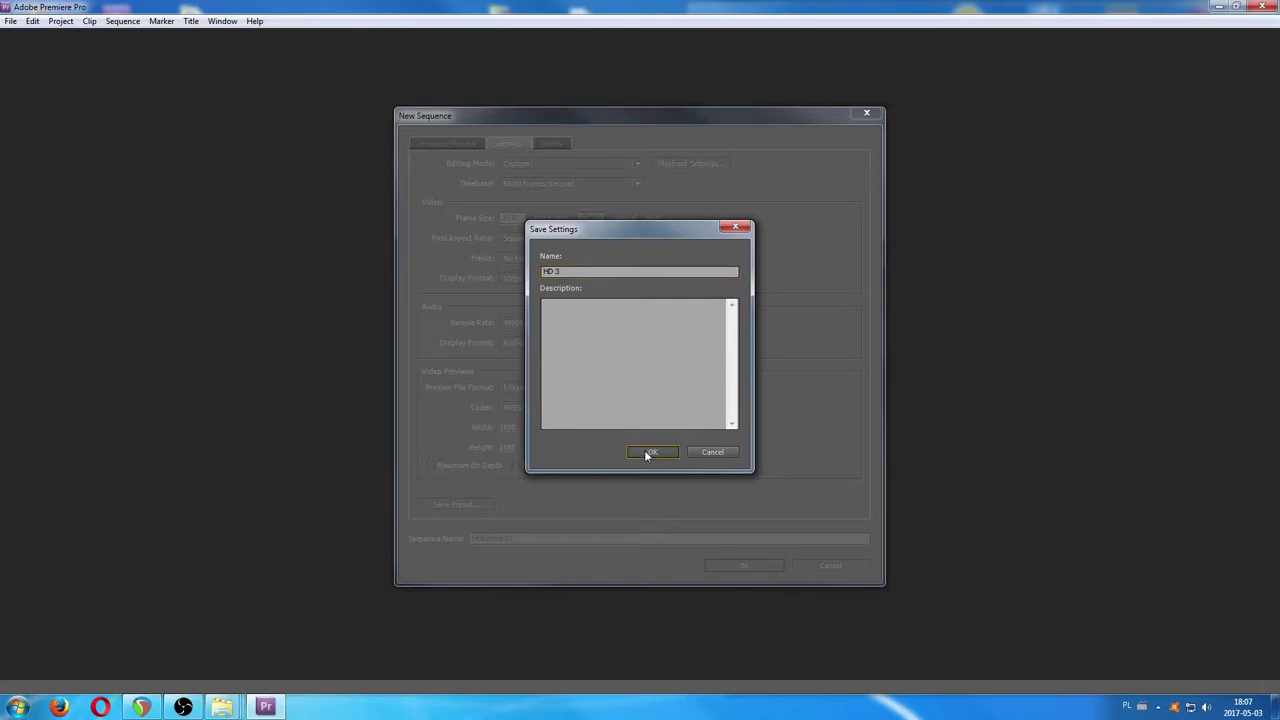
{"action": "left_click", "coordinate": [644, 450]}
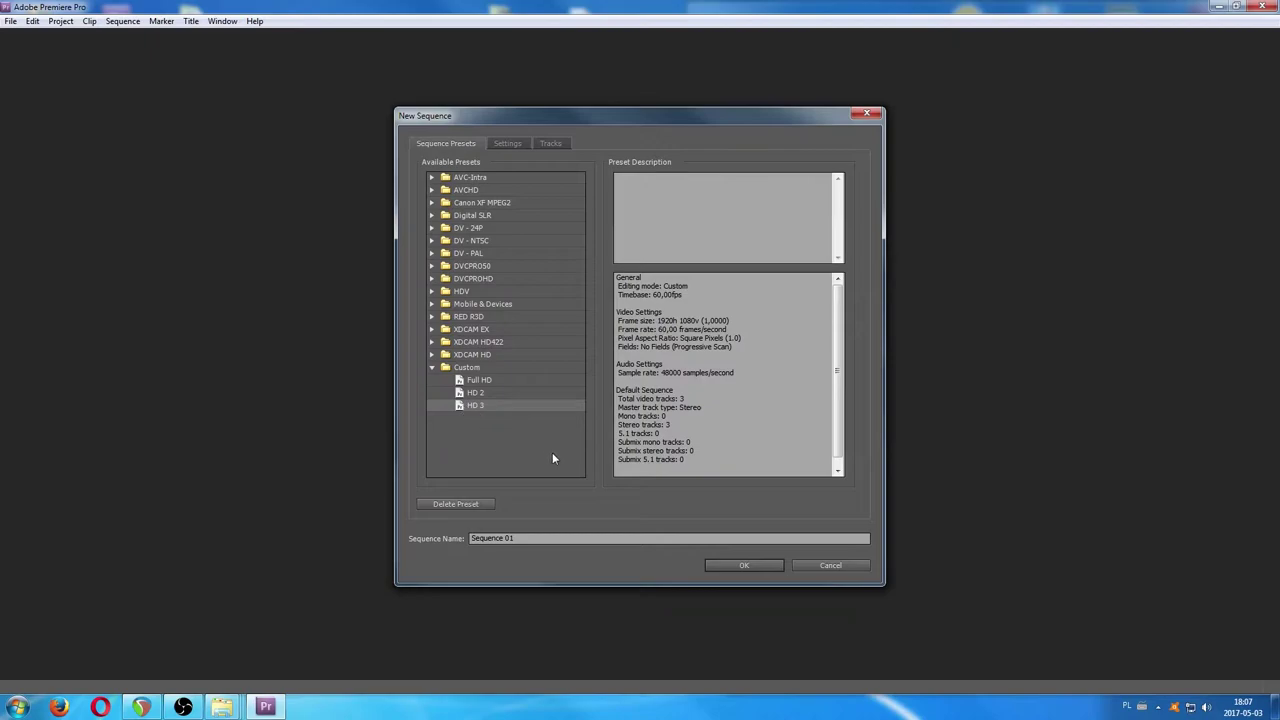
{"action": "left_click", "coordinate": [735, 567]}
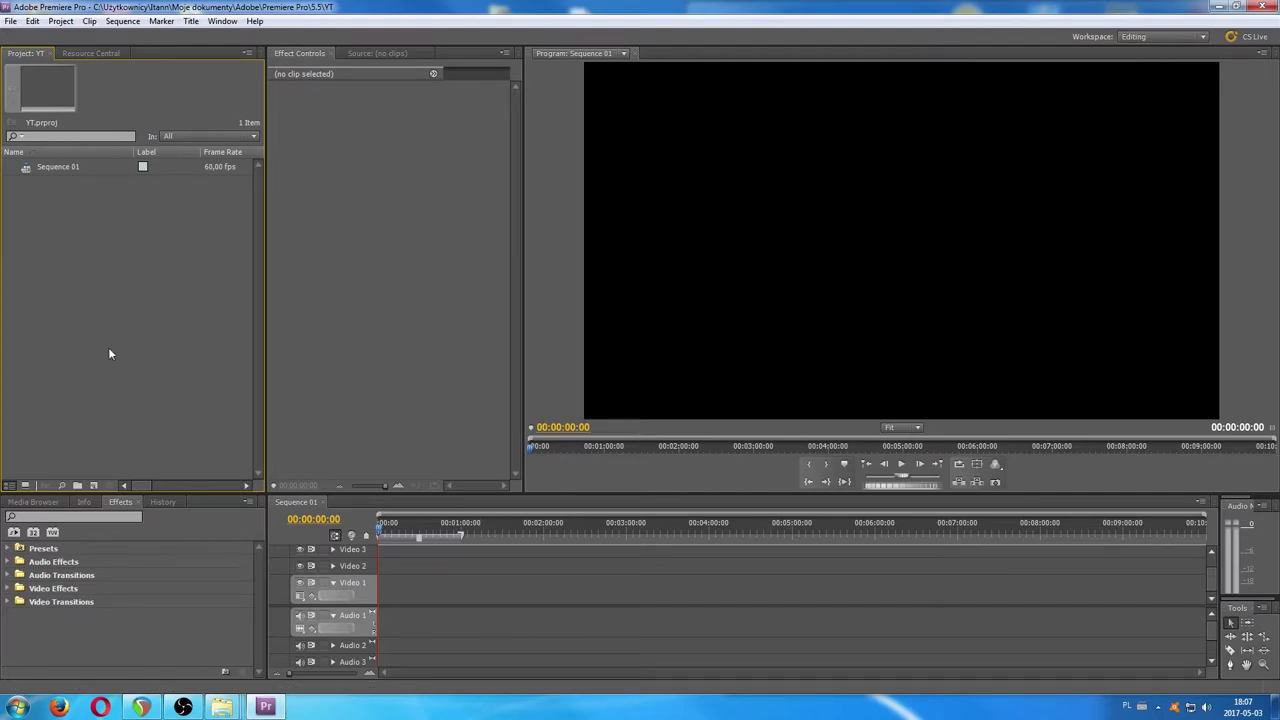
{"action": "right_click", "coordinate": [116, 283]}
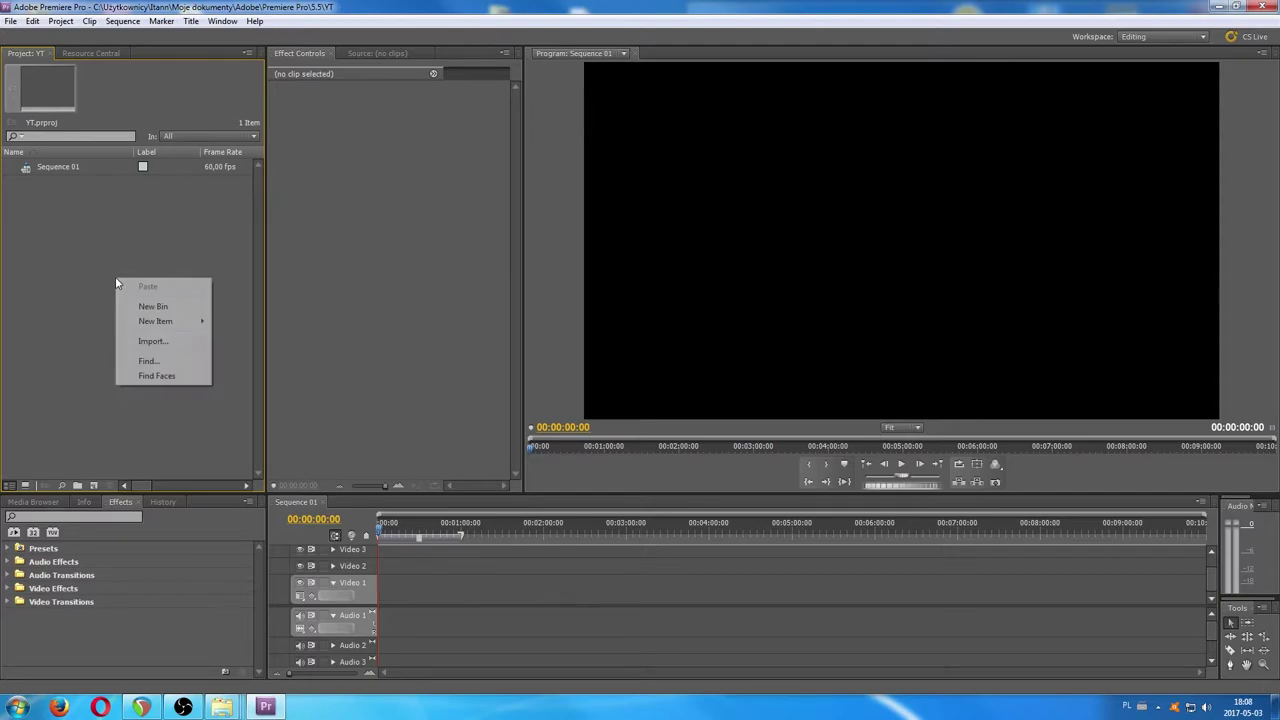
{"action": "left_click", "coordinate": [154, 346]}
{"action": "left_click_drag", "start_coordinate": [420, 216], "coordinate": [292, 141]}
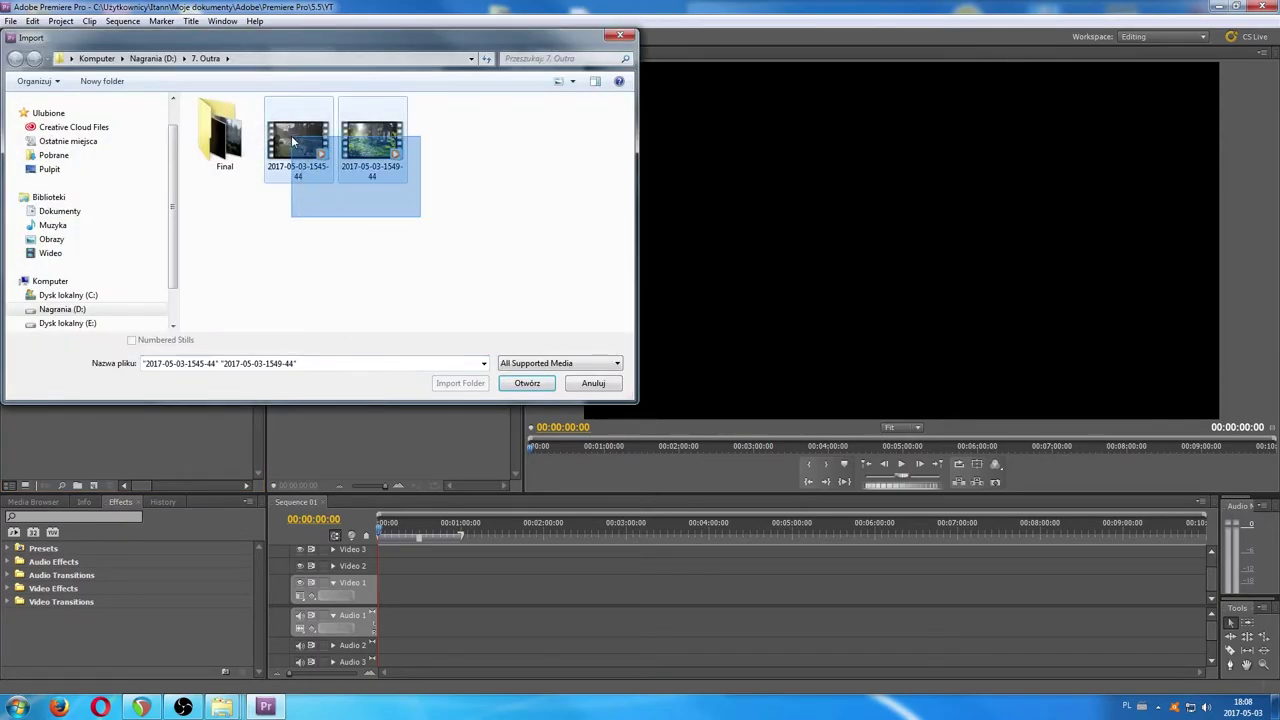
{"action": "left_click", "coordinate": [356, 143]}
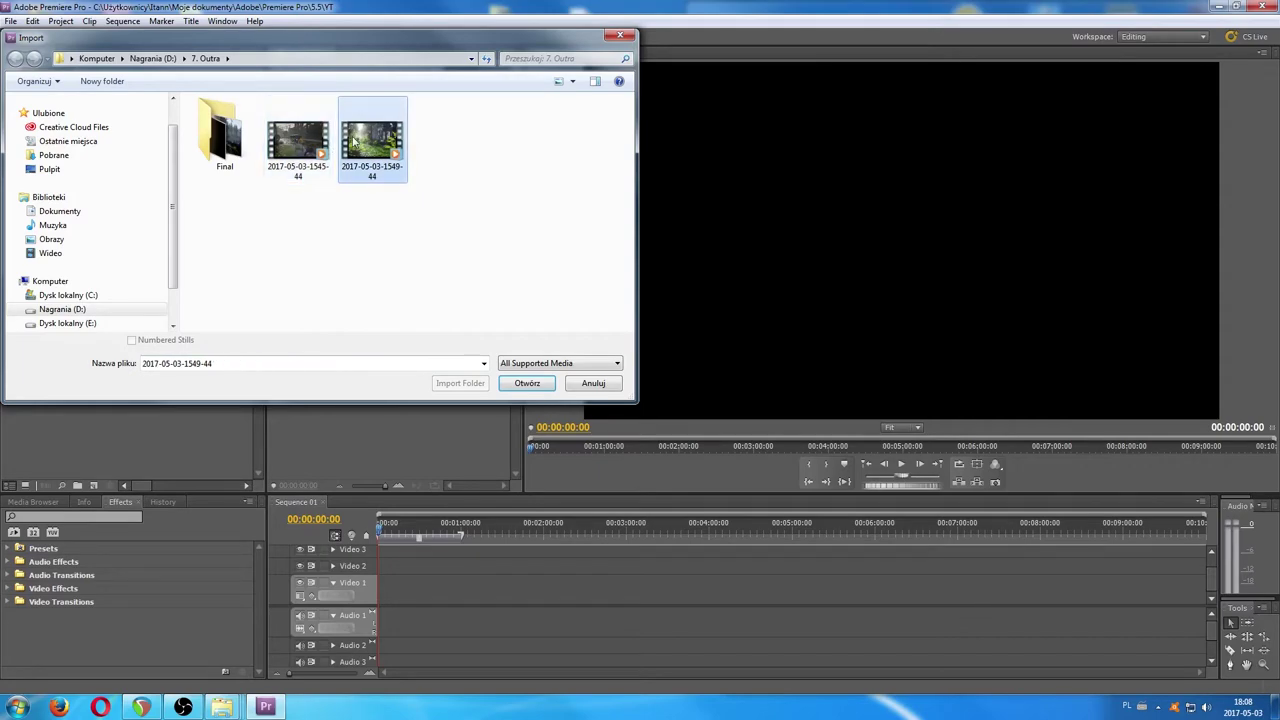
{"action": "left_click", "coordinate": [524, 384]}
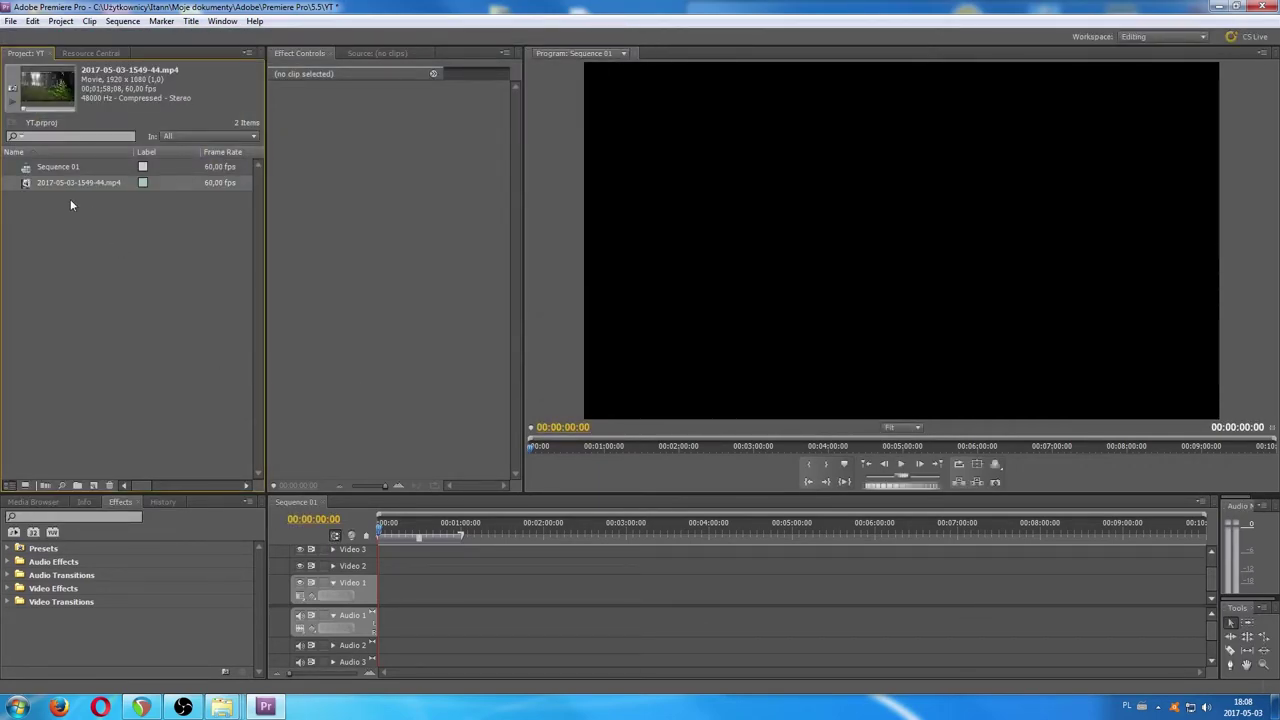
{"action": "left_click", "coordinate": [51, 225]}
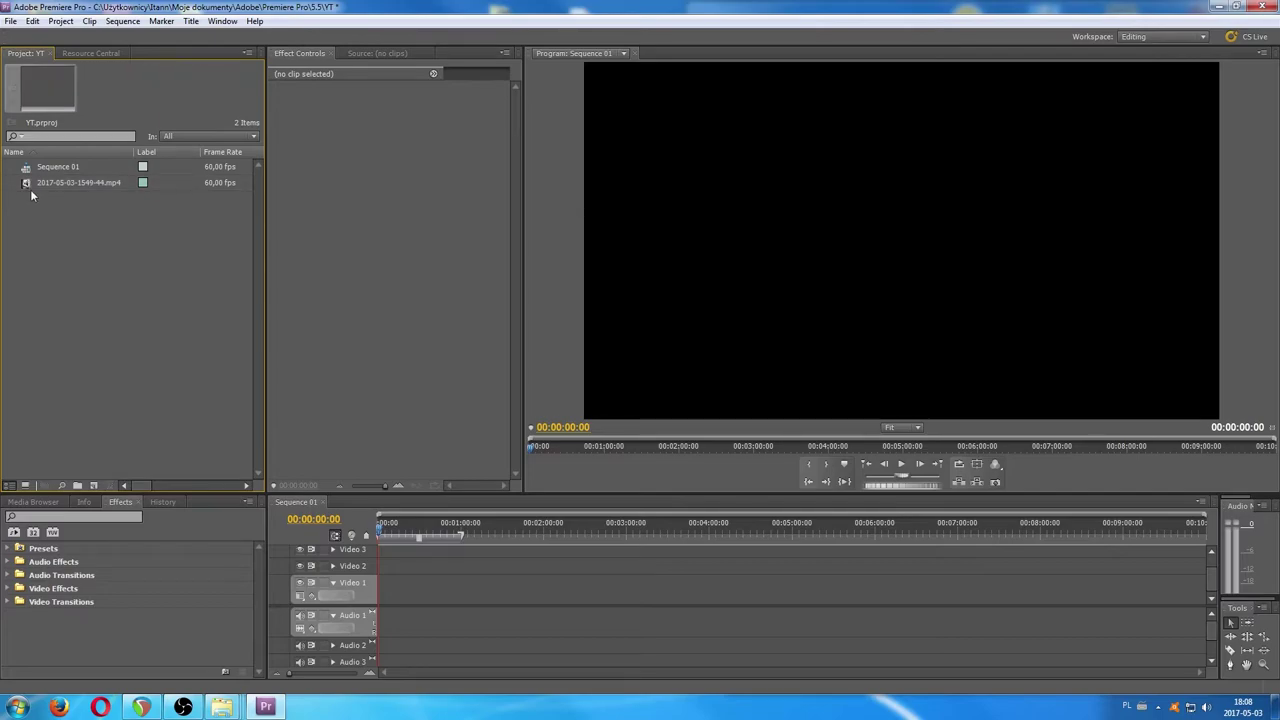
{"action": "left_click_drag", "start_coordinate": [30, 189], "coordinate": [393, 598]}
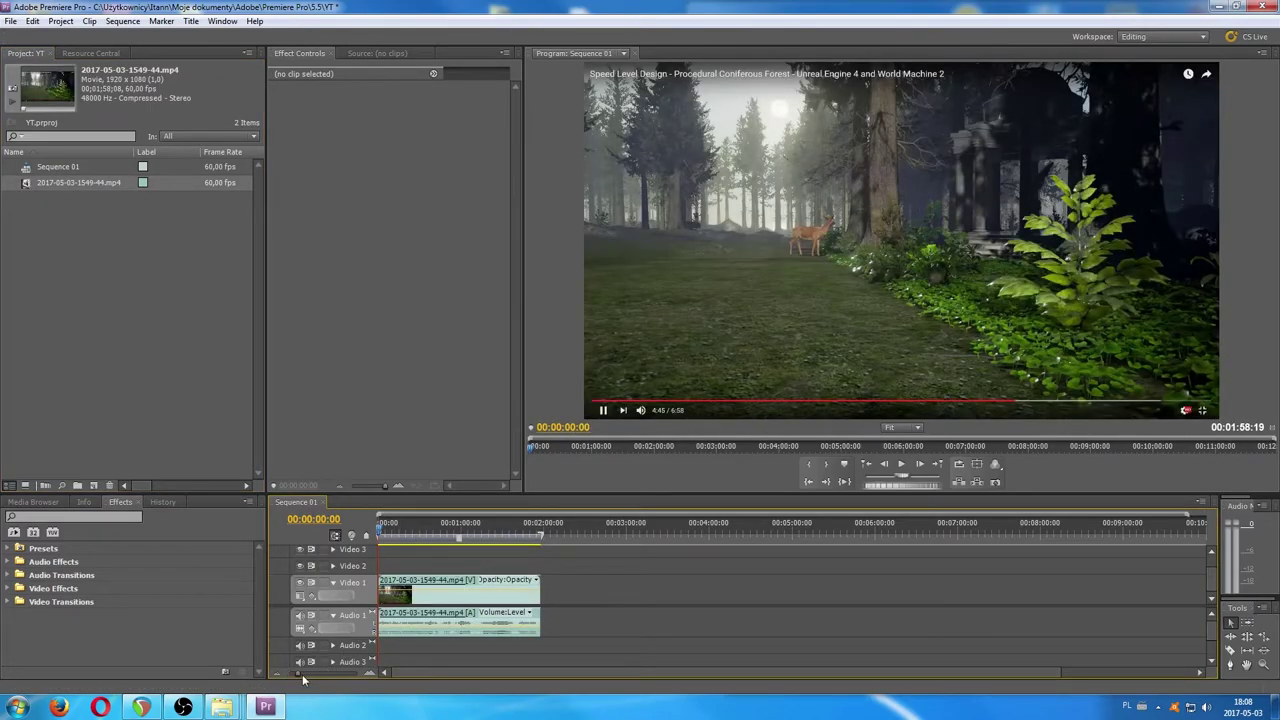
Apply the Dissolve > Dip to Black transition to the start of the forest clip on Video 1.
{"action": "left_click_drag", "start_coordinate": [304, 676], "coordinate": [313, 676]}
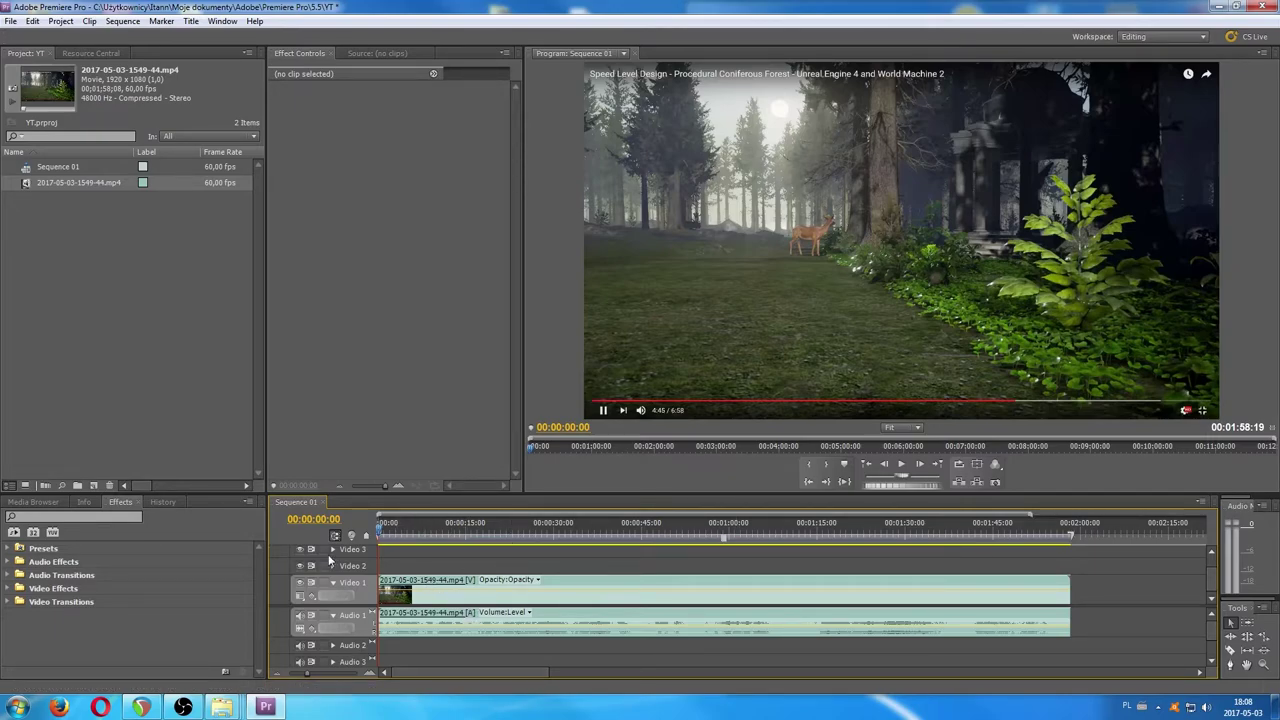
{"action": "left_click", "coordinate": [8, 602]}
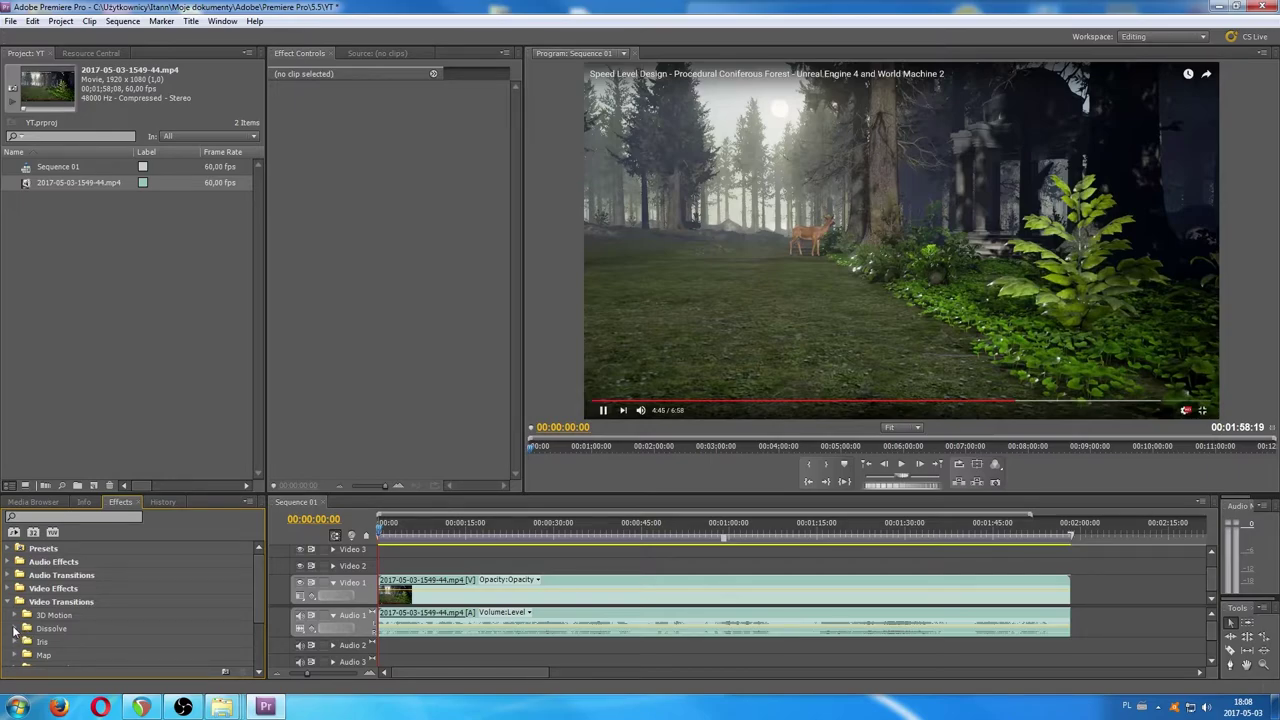
{"action": "left_click", "coordinate": [14, 628]}
{"action": "scroll", "coordinate": [50, 620], "scroll_direction": "down", "scroll_amount": 4}
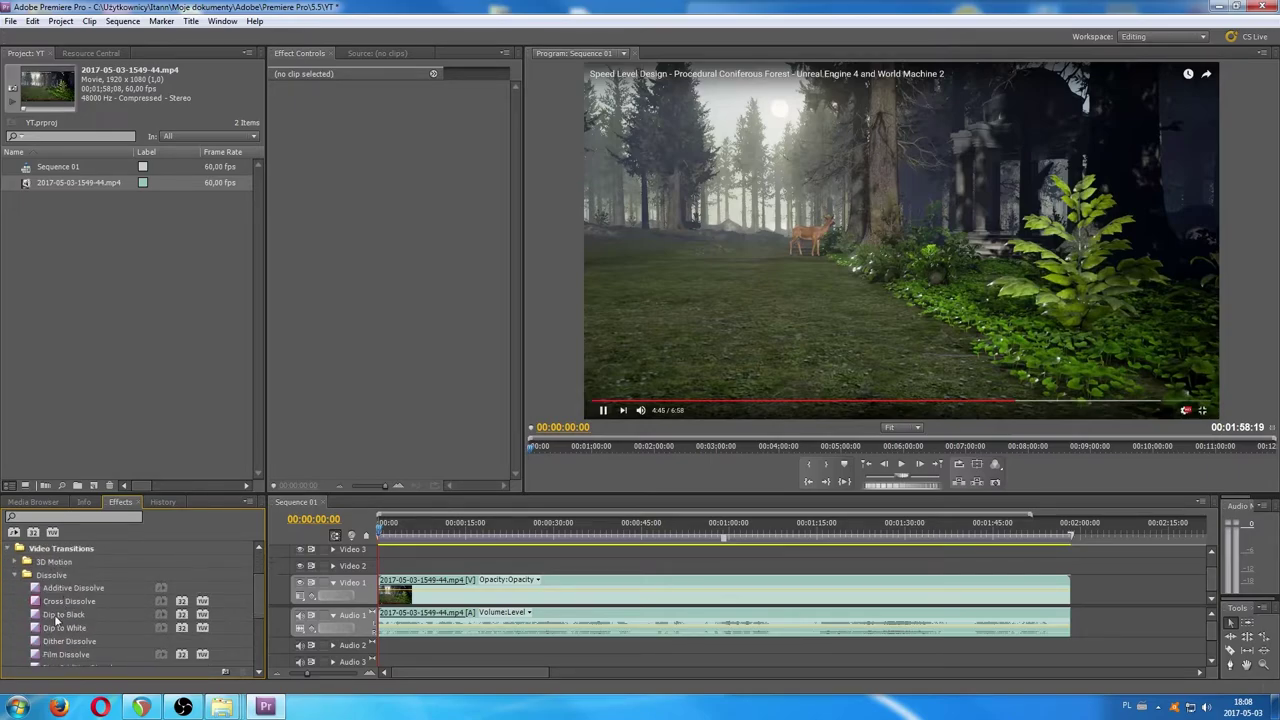
{"action": "left_click_drag", "start_coordinate": [57, 619], "coordinate": [388, 591]}
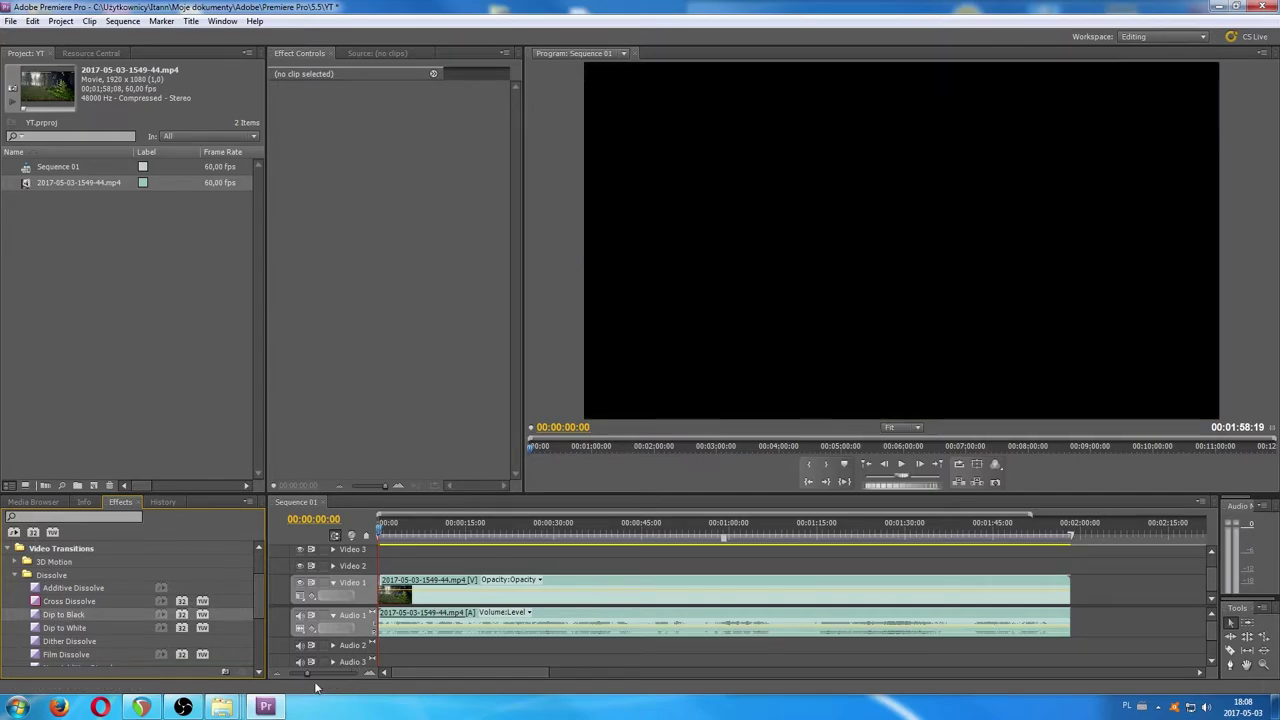
{"action": "left_click_drag", "start_coordinate": [310, 672], "coordinate": [328, 670]}
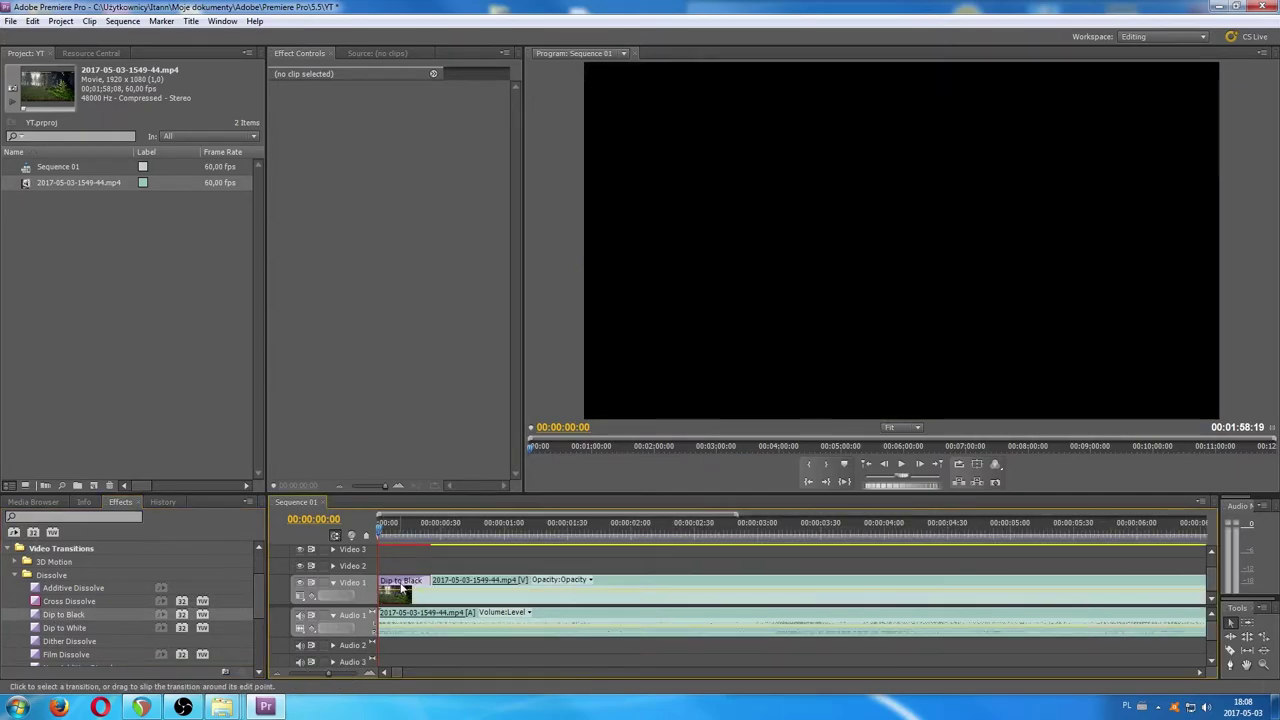
Lengthen the Dip to Black transition to 00:00:02:30 and play back the fade.
{"action": "left_click_drag", "start_coordinate": [411, 582], "coordinate": [694, 580]}
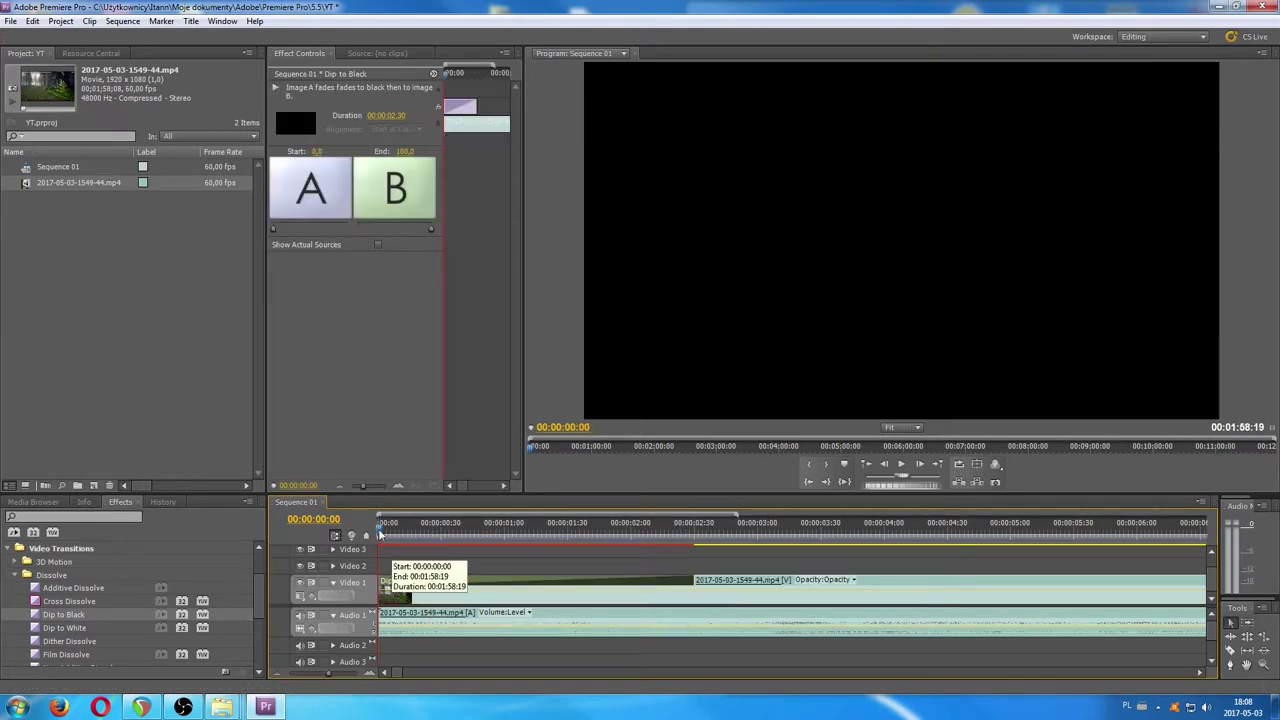
{"action": "left_click", "coordinate": [901, 466]}
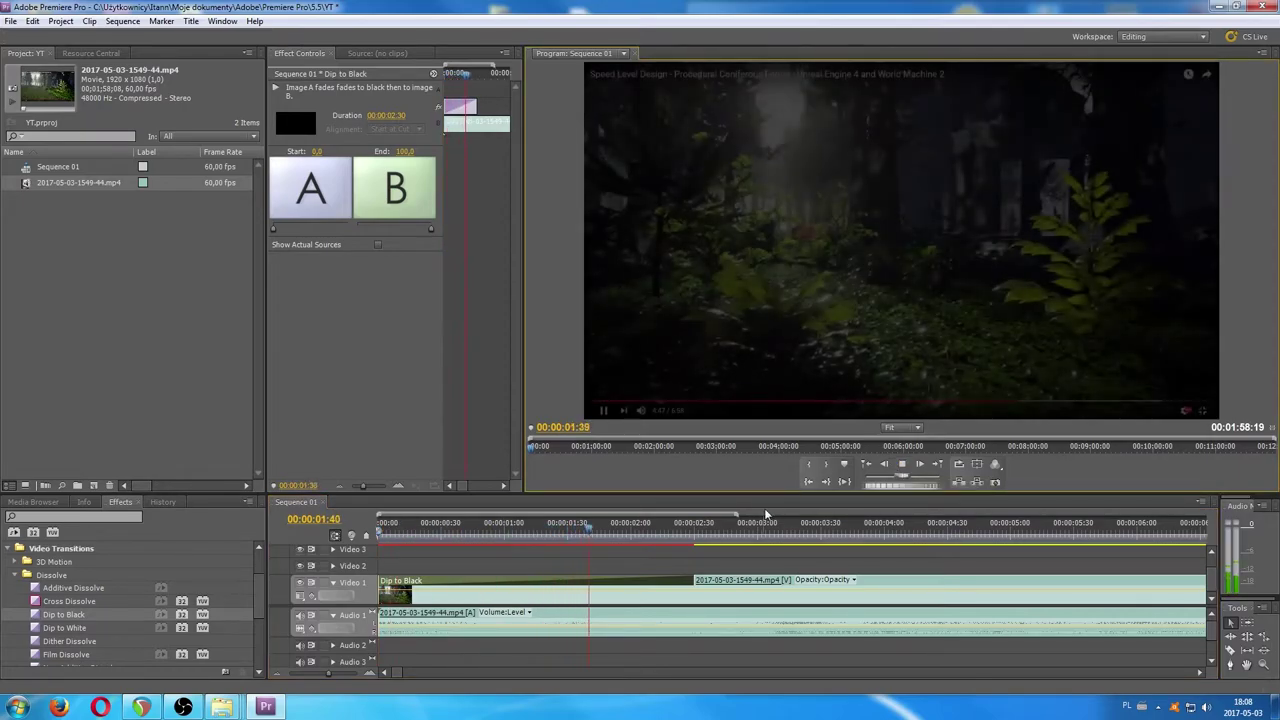
{"action": "left_click", "coordinate": [906, 467]}
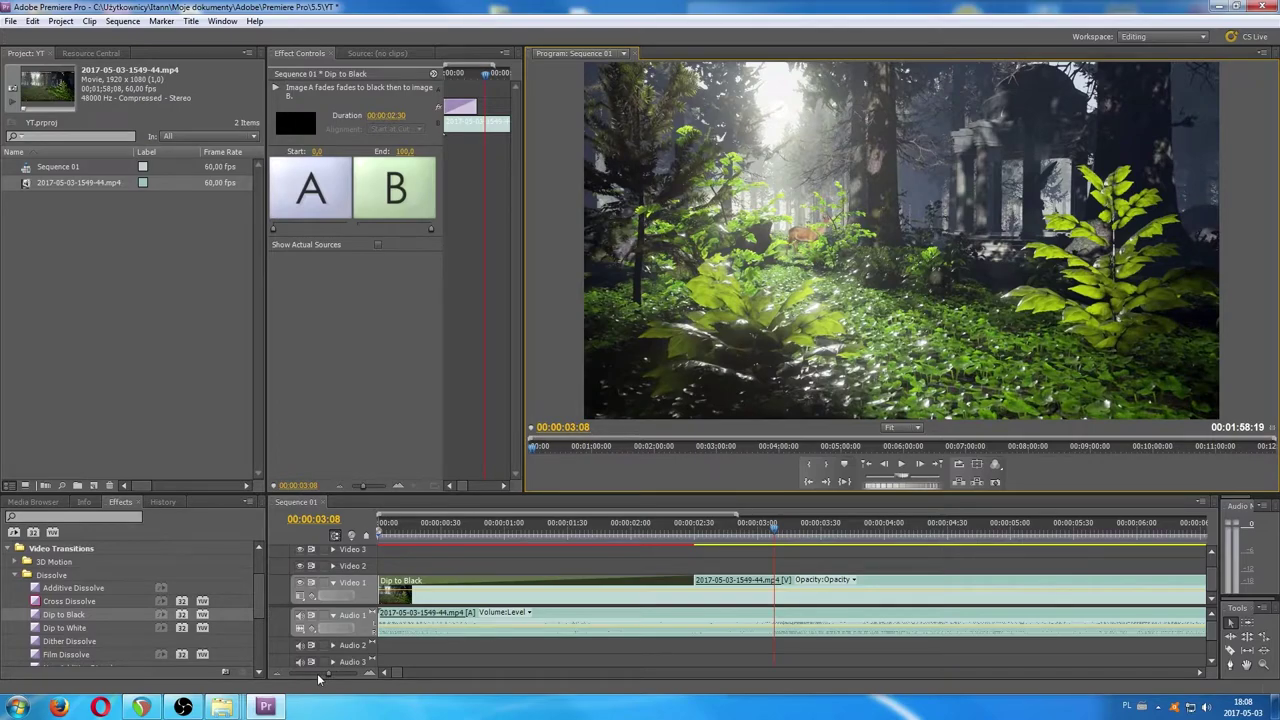
{"action": "left_click_drag", "start_coordinate": [322, 675], "coordinate": [307, 675]}
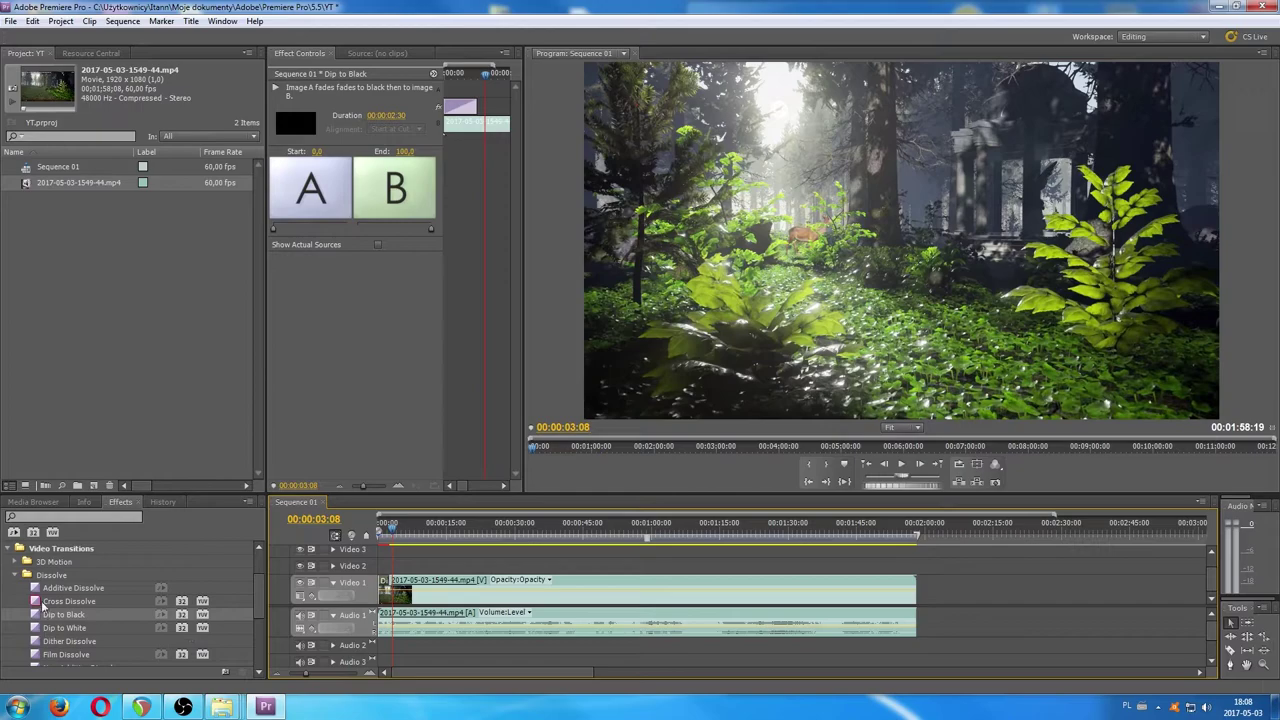
Collapse Dissolve and show the Page Peel transitions, including Peel Back, in Effects.
{"action": "left_click", "coordinate": [17, 577]}
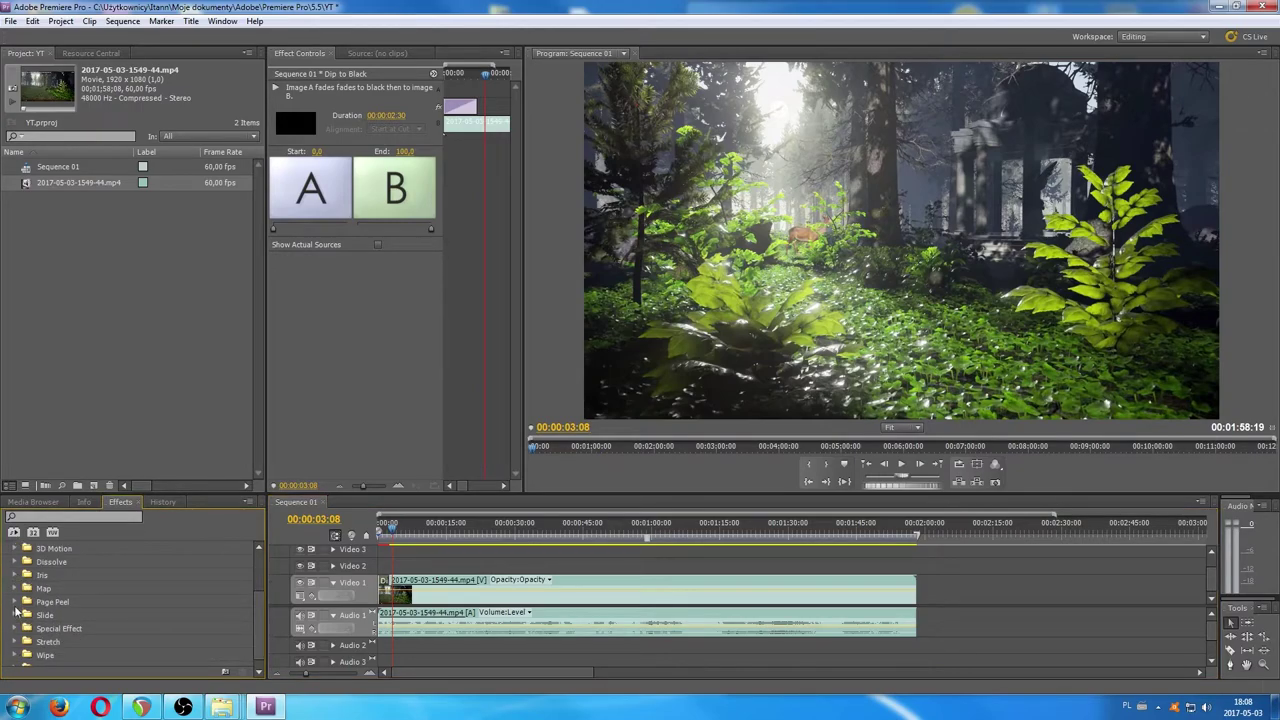
{"action": "left_click", "coordinate": [17, 604]}
{"action": "scroll", "coordinate": [40, 615], "scroll_direction": "down", "scroll_amount": 1}
Swap the opening Dip to Black for Page Peel's Peel Back and preview it.
{"action": "left_click_drag", "start_coordinate": [58, 627], "coordinate": [383, 595]}
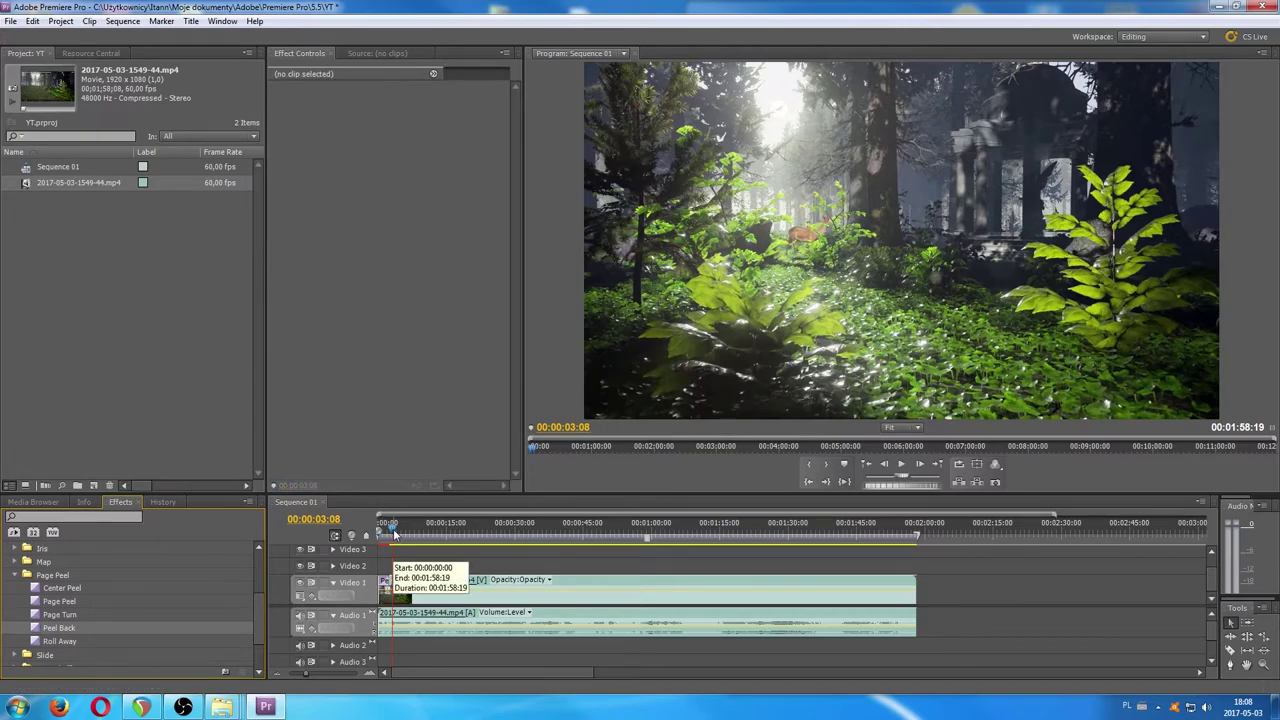
{"action": "left_click_drag", "start_coordinate": [395, 530], "coordinate": [363, 533]}
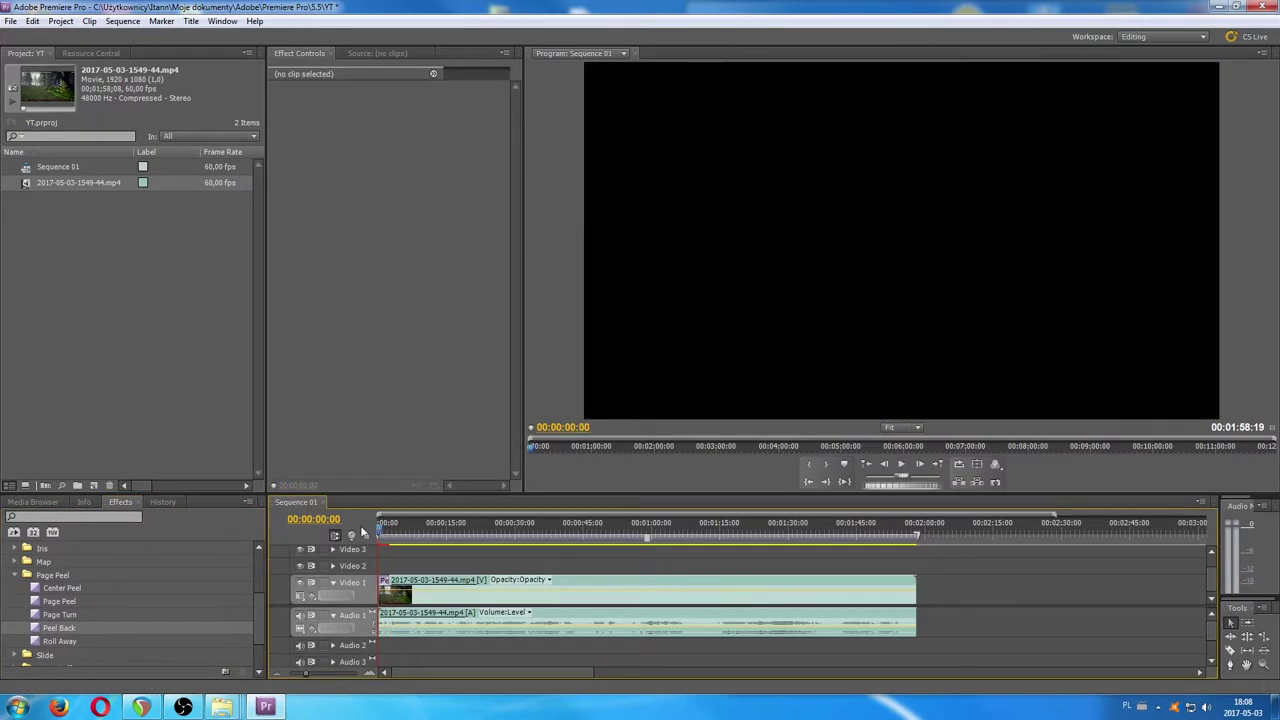
{"action": "left_click", "coordinate": [903, 465]}
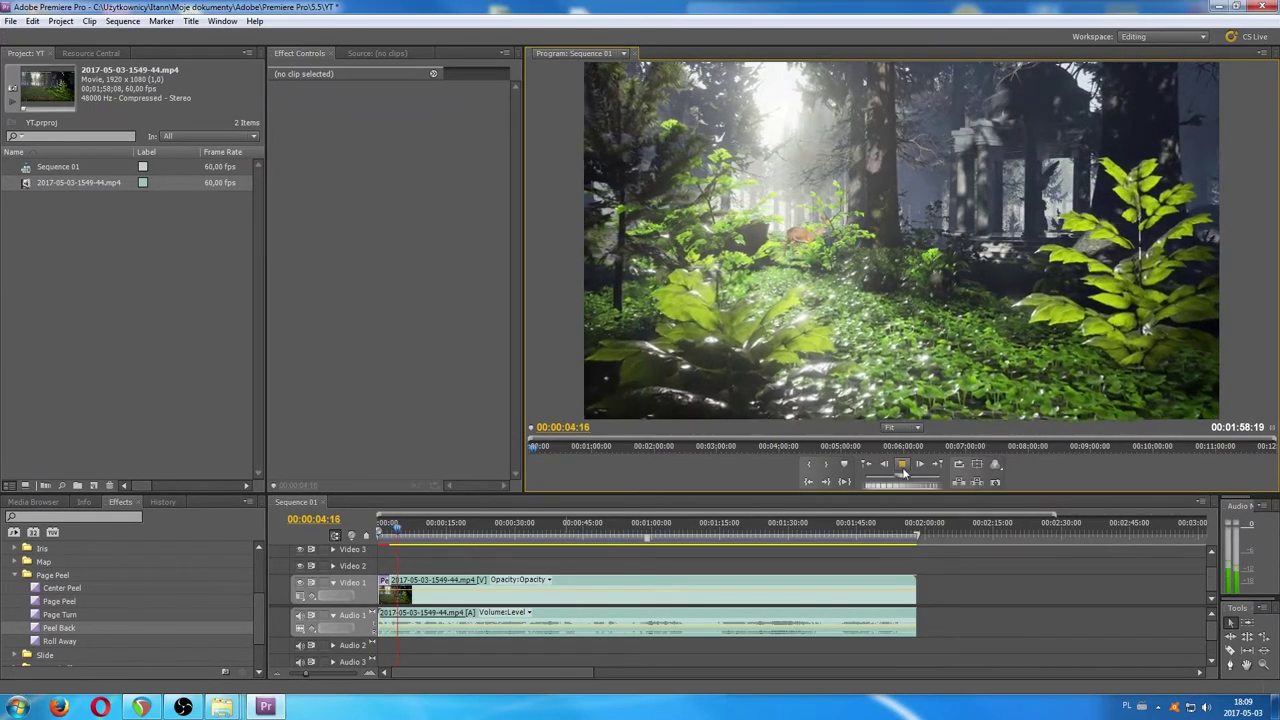
{"action": "left_click", "coordinate": [903, 468]}
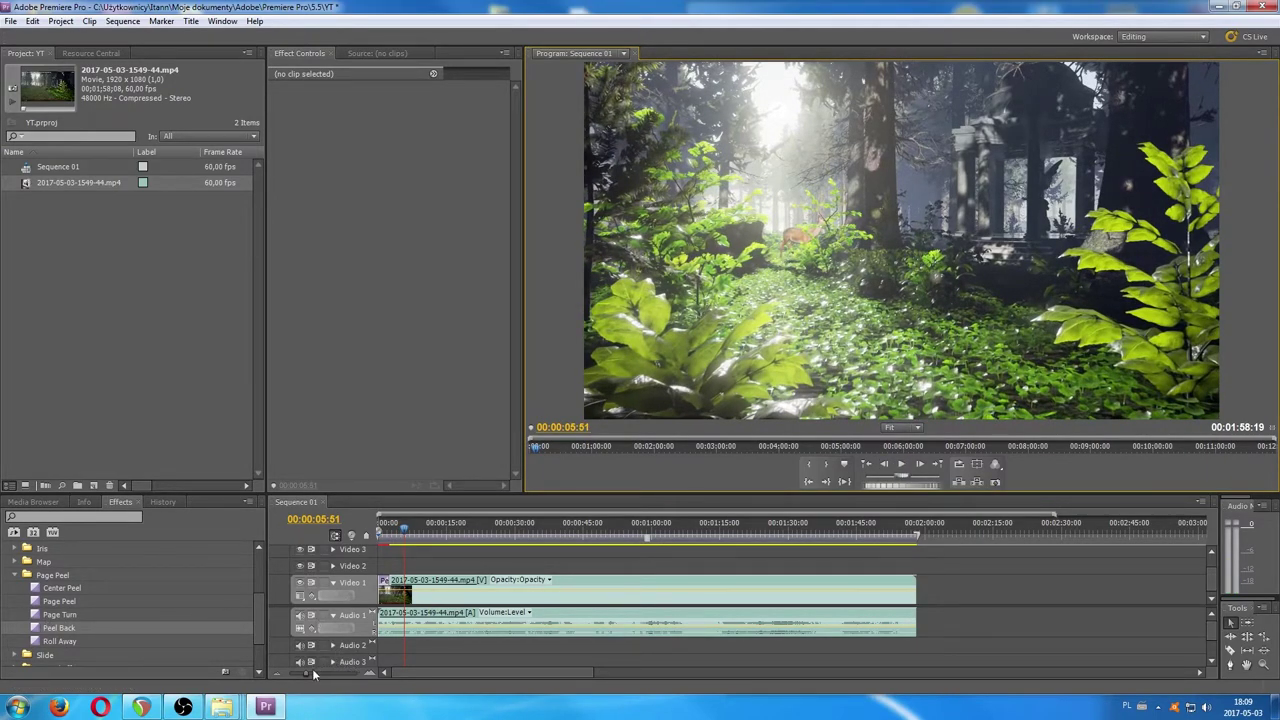
{"action": "left_click_drag", "start_coordinate": [312, 674], "coordinate": [324, 674]}
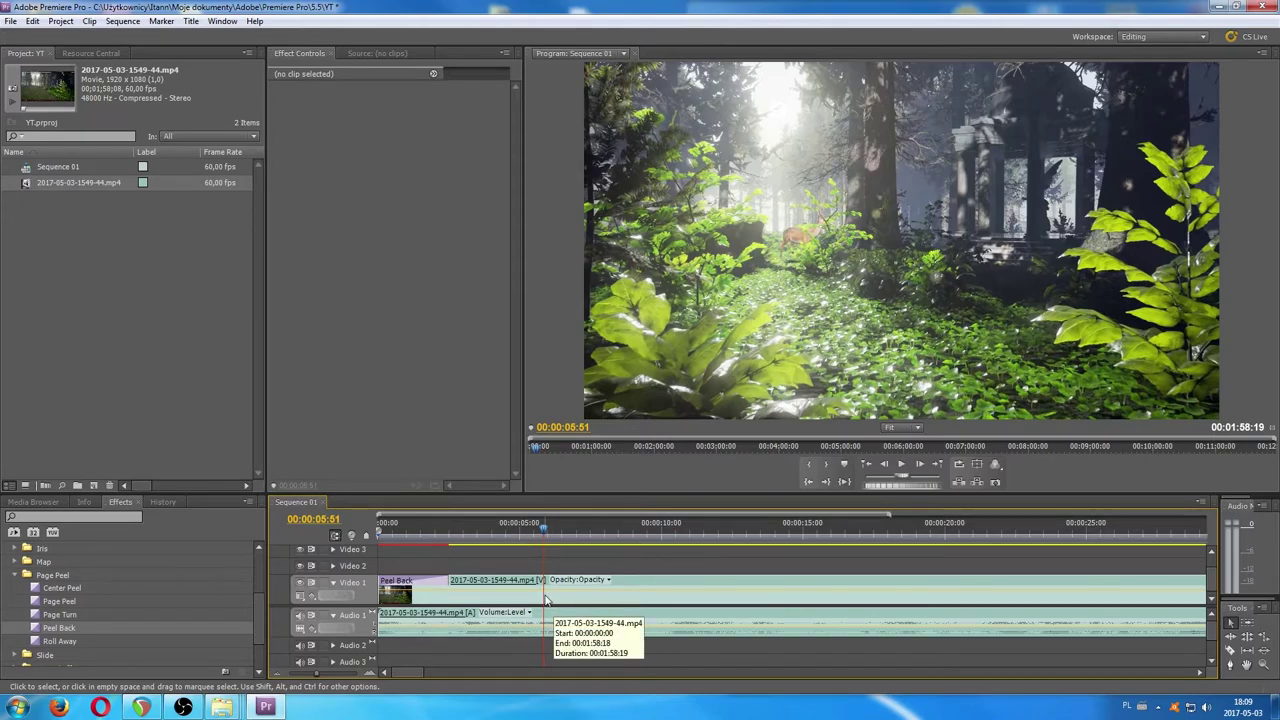
Razor-cut the forest clip at two points and delete the middle section.
{"action": "key", "text": "c"}
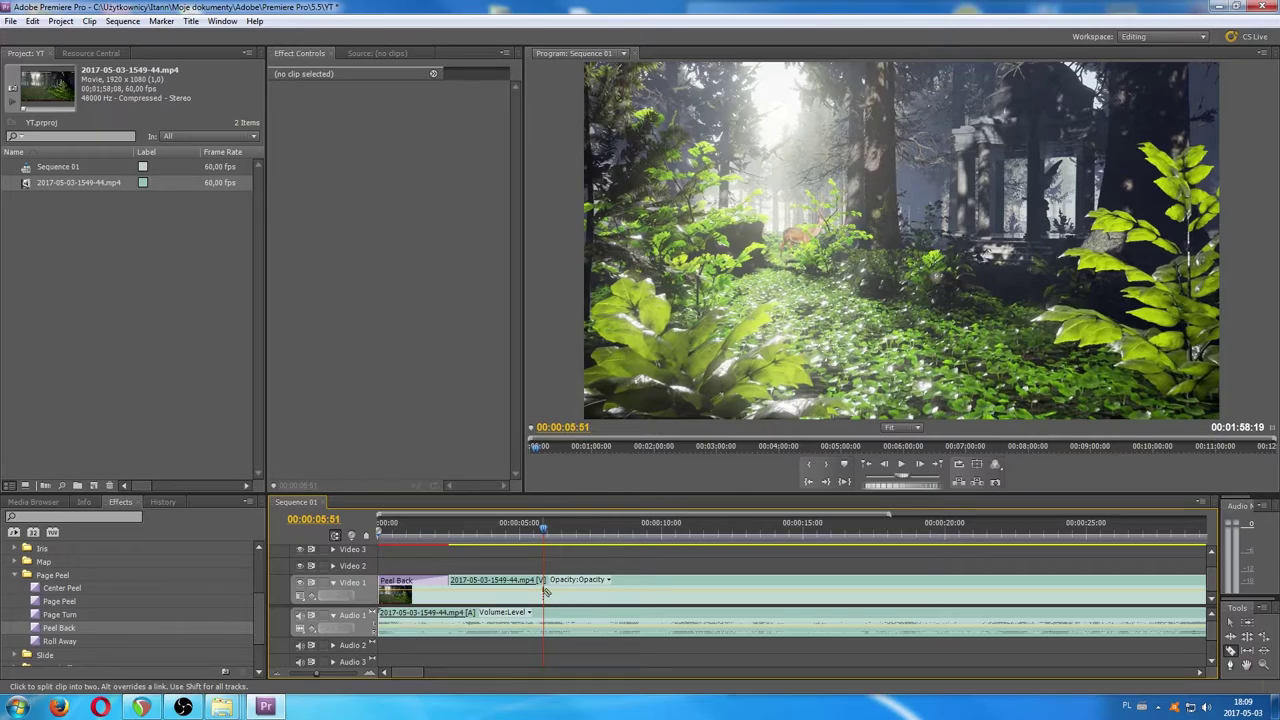
{"action": "left_click", "coordinate": [658, 592]}
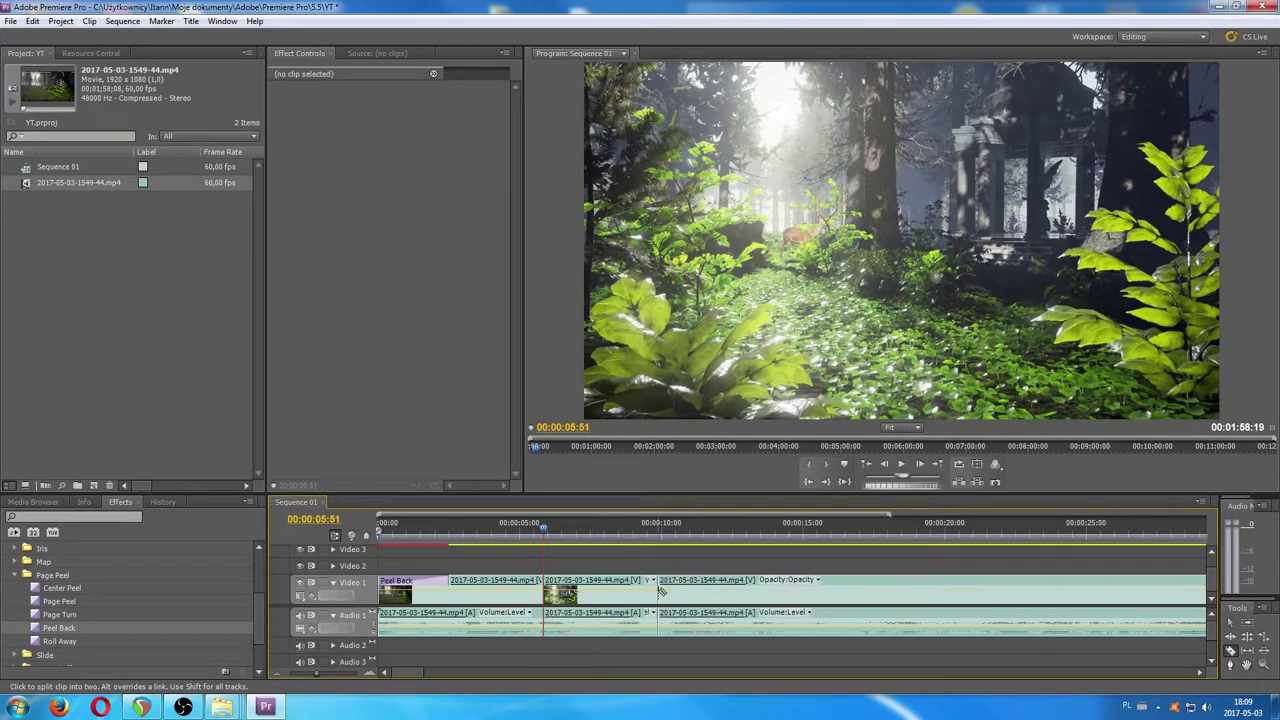
{"action": "left_click", "coordinate": [831, 592]}
{"action": "key", "text": "v"}
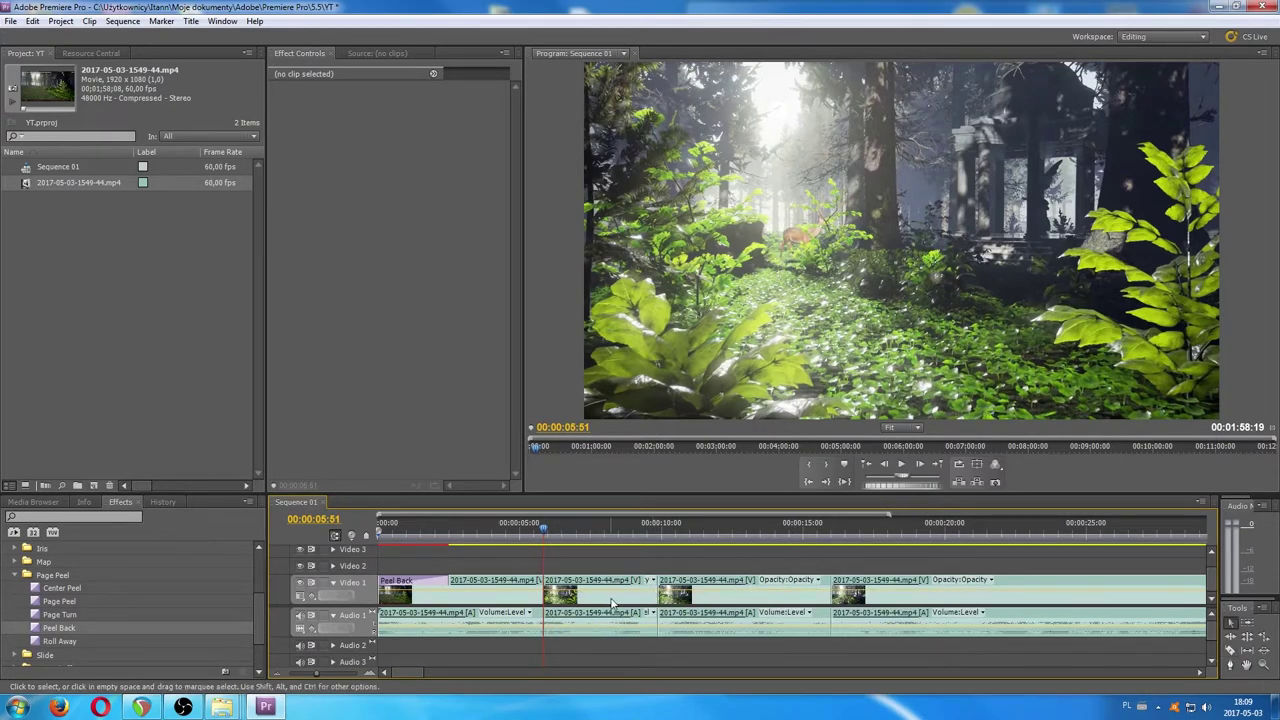
{"action": "left_click", "coordinate": [612, 602]}
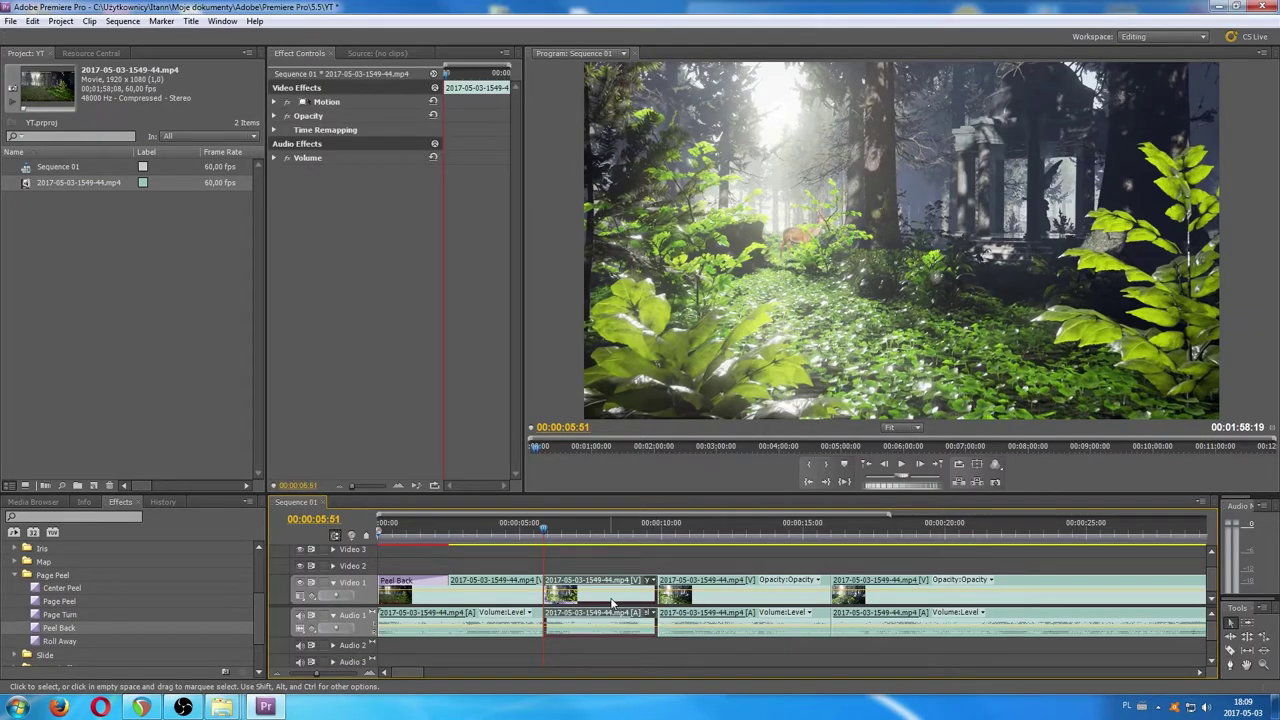
{"action": "key", "text": "Delete"}
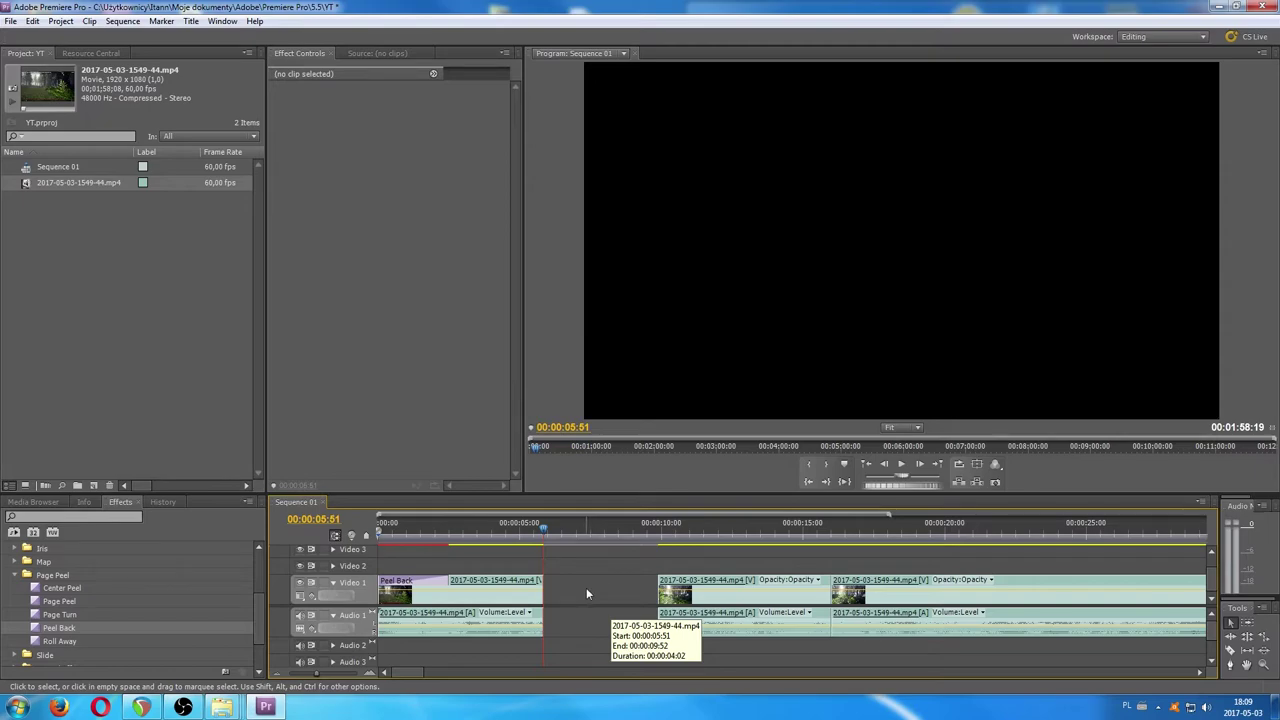
Ripple Delete the leftover gap so the sequence shortens to 00:01:54:17.
{"action": "left_click", "coordinate": [587, 594]}
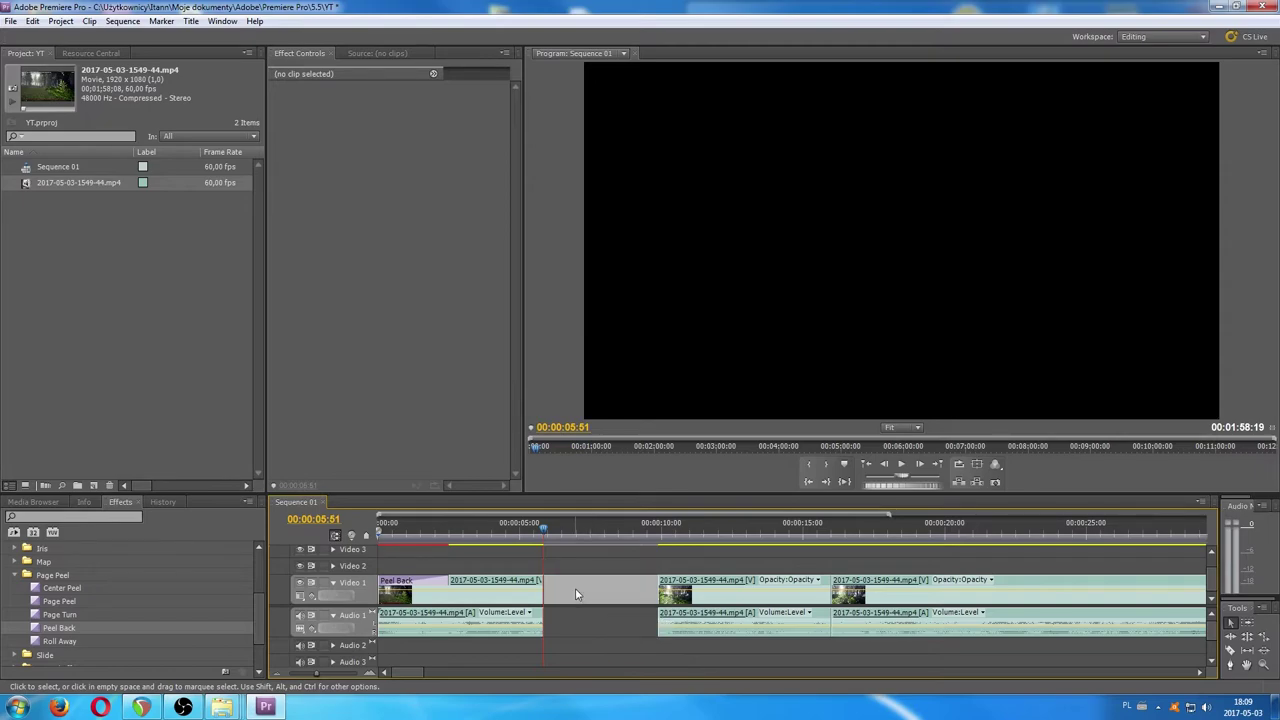
{"action": "left_click_drag", "start_coordinate": [684, 585], "coordinate": [576, 598]}
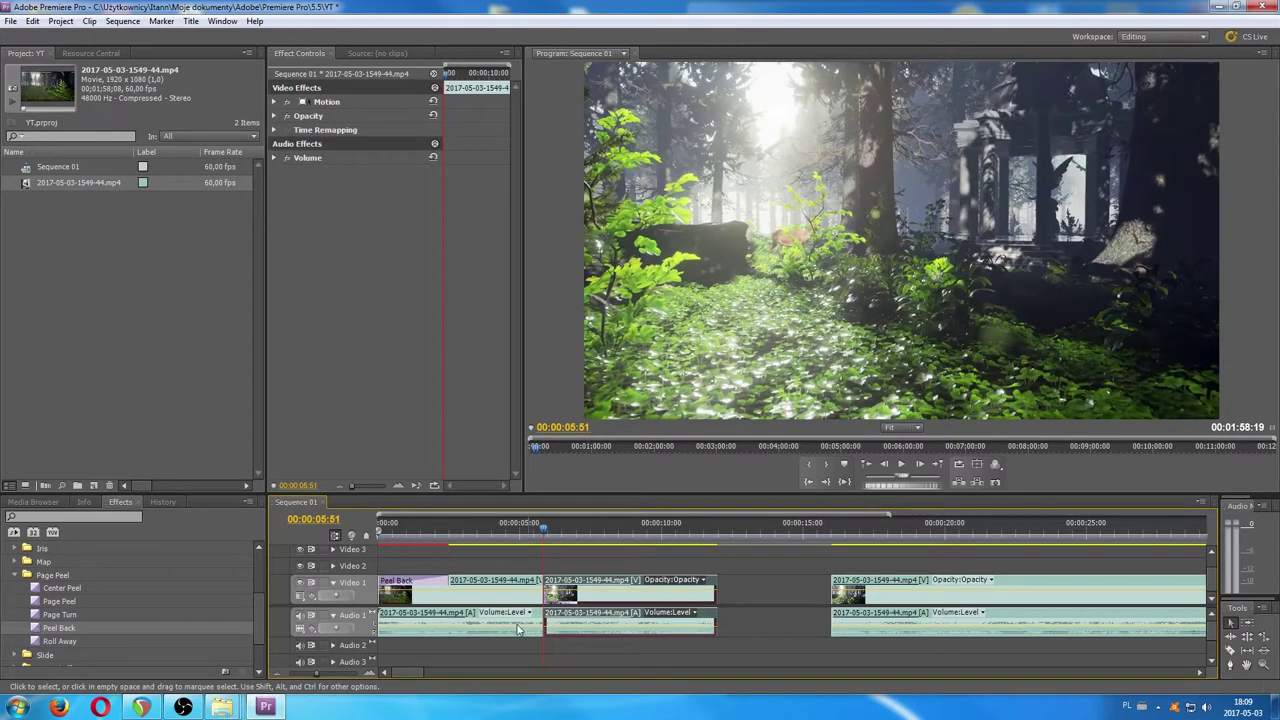
{"action": "right_click", "coordinate": [755, 590]}
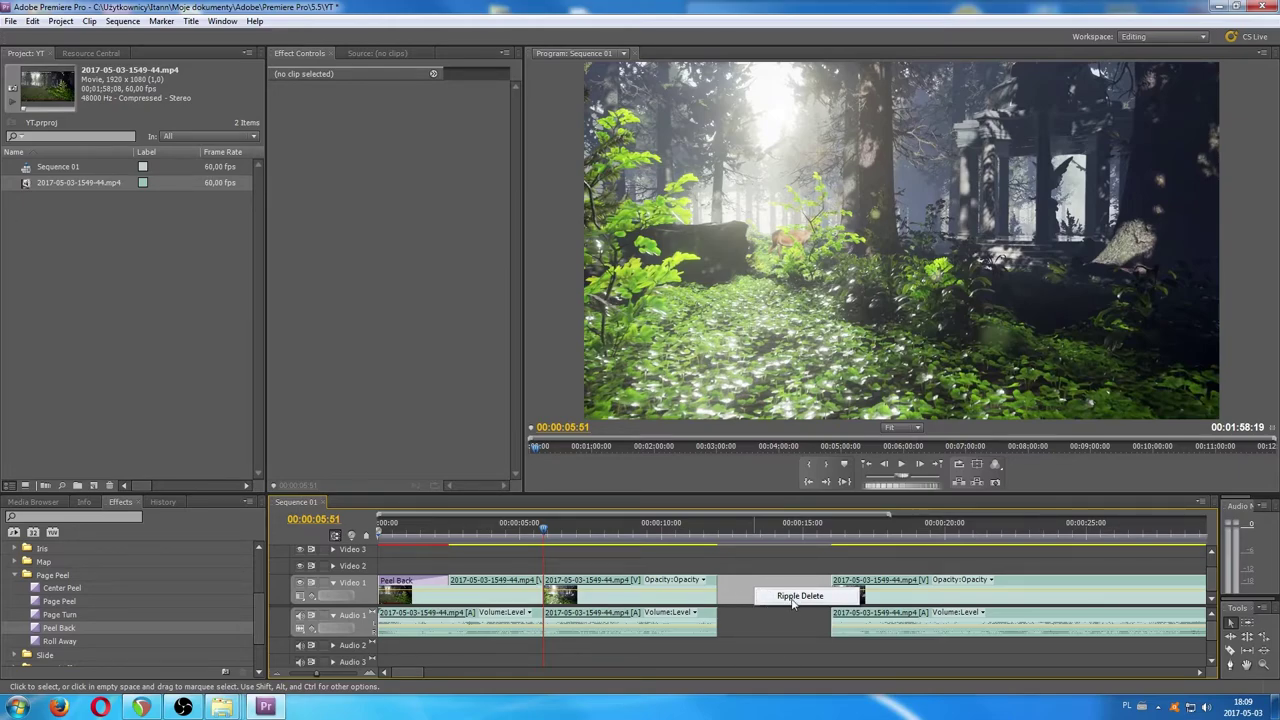
{"action": "left_click", "coordinate": [793, 598]}
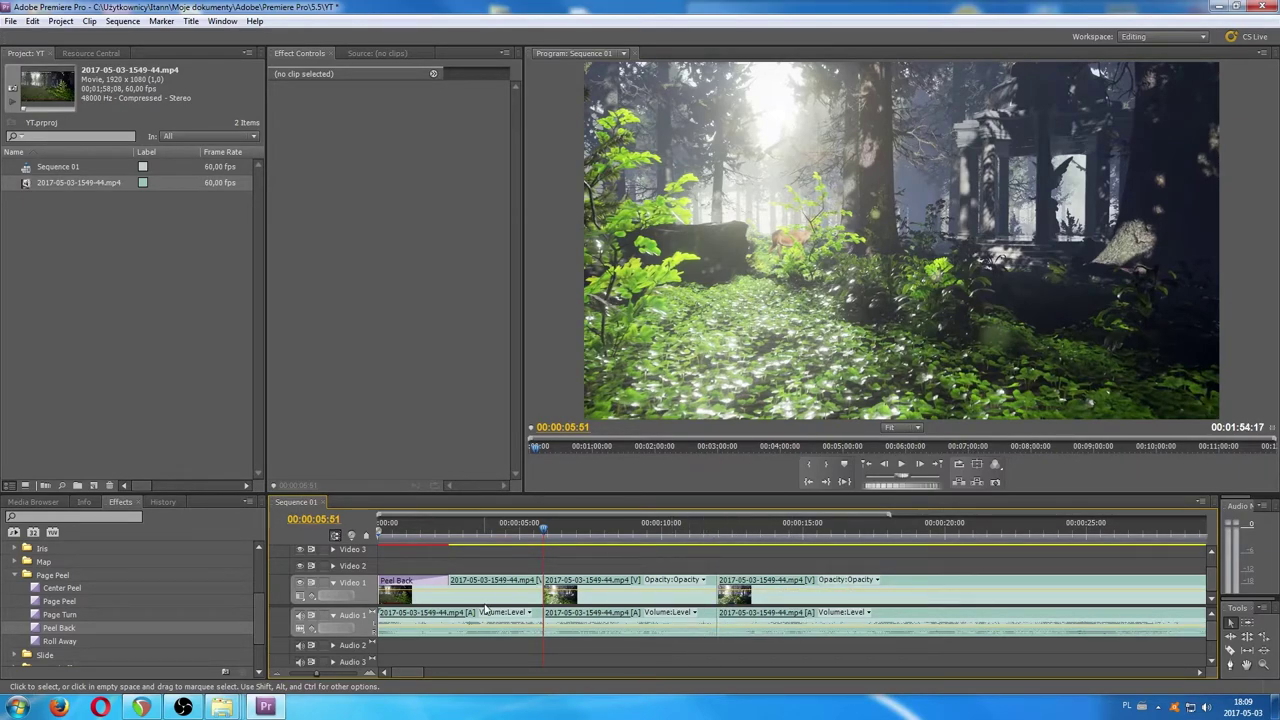
Place the Wipe > Barn Doors transition on the cut between the Video 1 clip pieces.
{"action": "left_click_drag", "start_coordinate": [255, 616], "coordinate": [255, 628]}
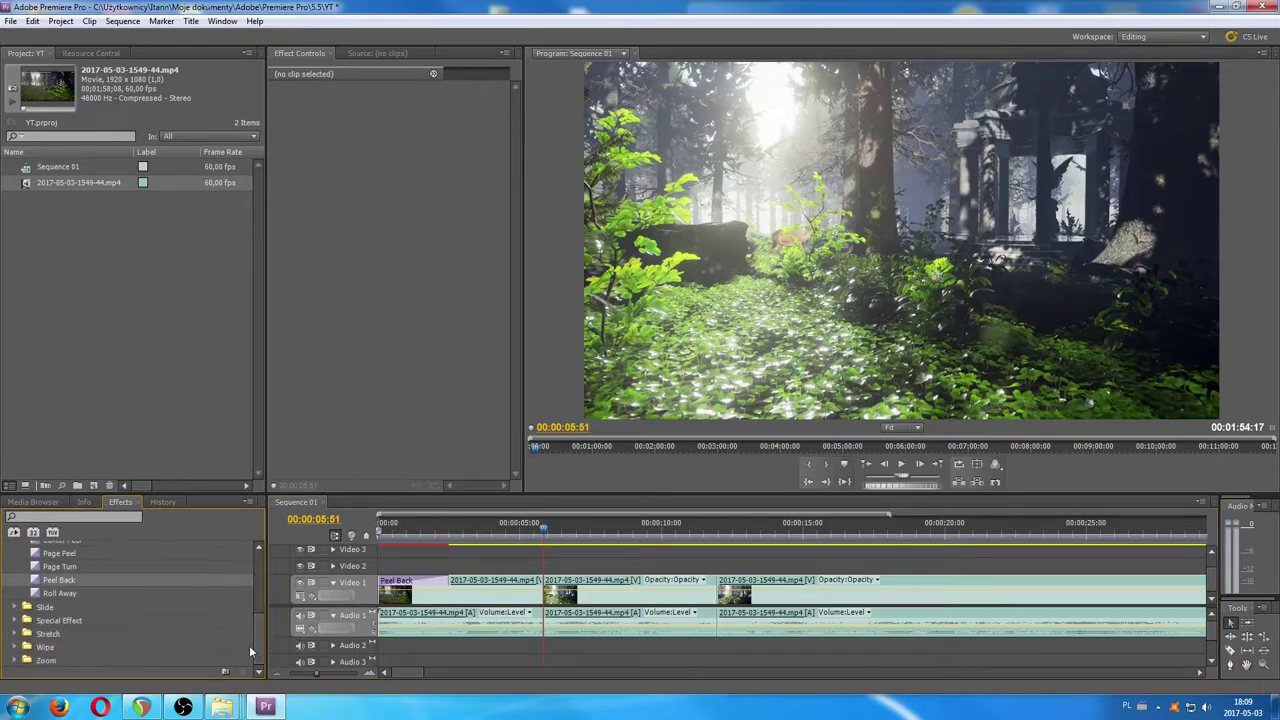
{"action": "left_click", "coordinate": [15, 648]}
{"action": "scroll", "coordinate": [30, 634], "scroll_direction": "down", "scroll_amount": 2}
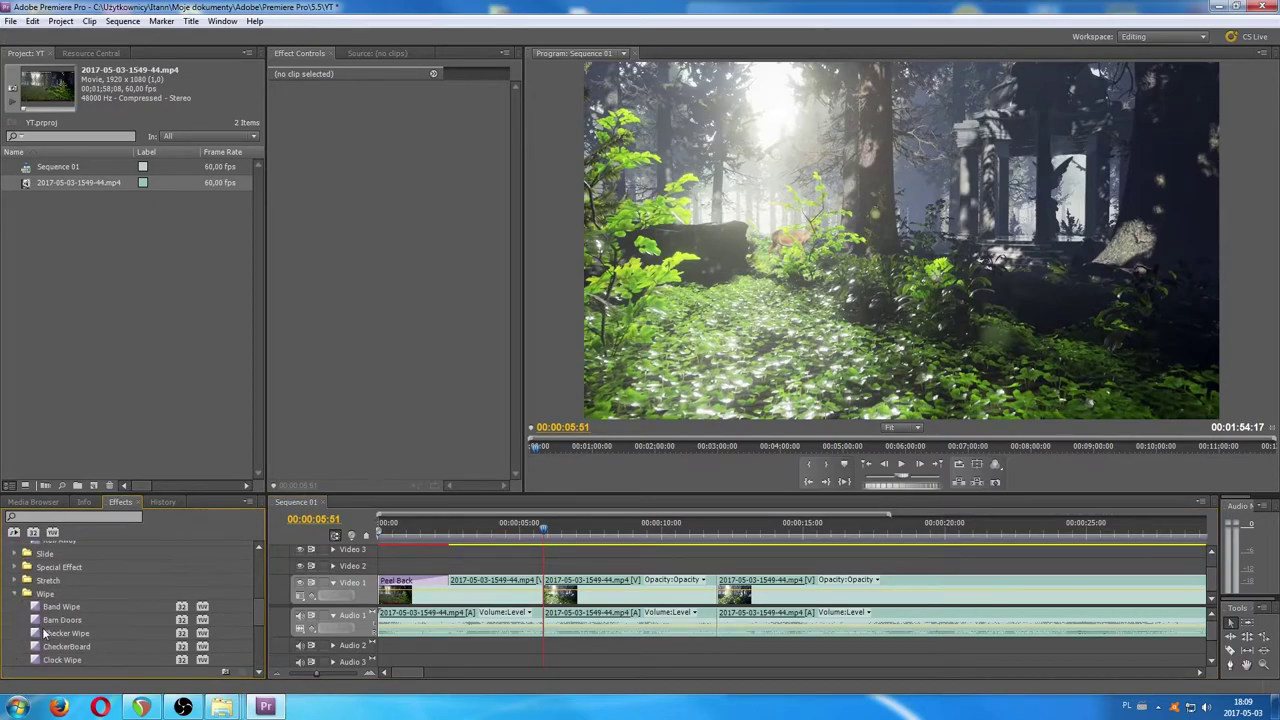
{"action": "left_click_drag", "start_coordinate": [54, 624], "coordinate": [543, 584]}
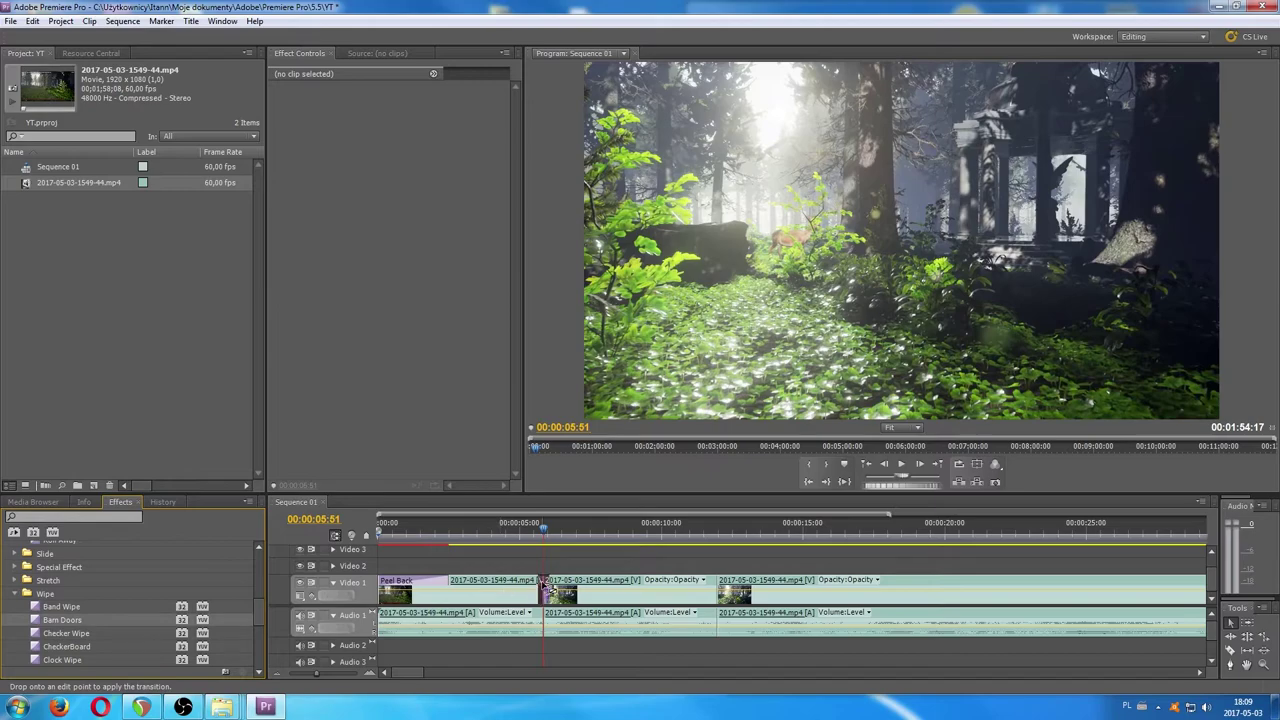
{"action": "left_click_drag", "start_coordinate": [540, 527], "coordinate": [546, 534]}
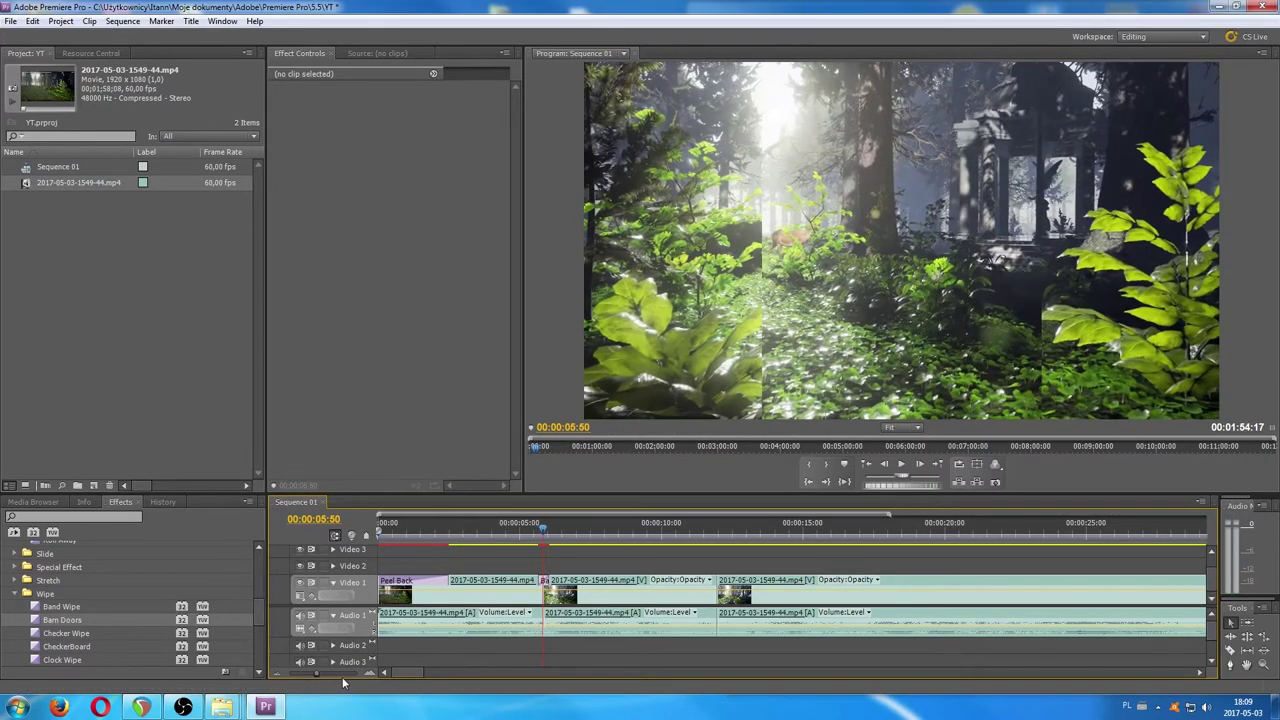
Extend Barn Doors leftward to about 1 second 18 frames and scrub through it.
{"action": "left_click_drag", "start_coordinate": [316, 672], "coordinate": [332, 676]}
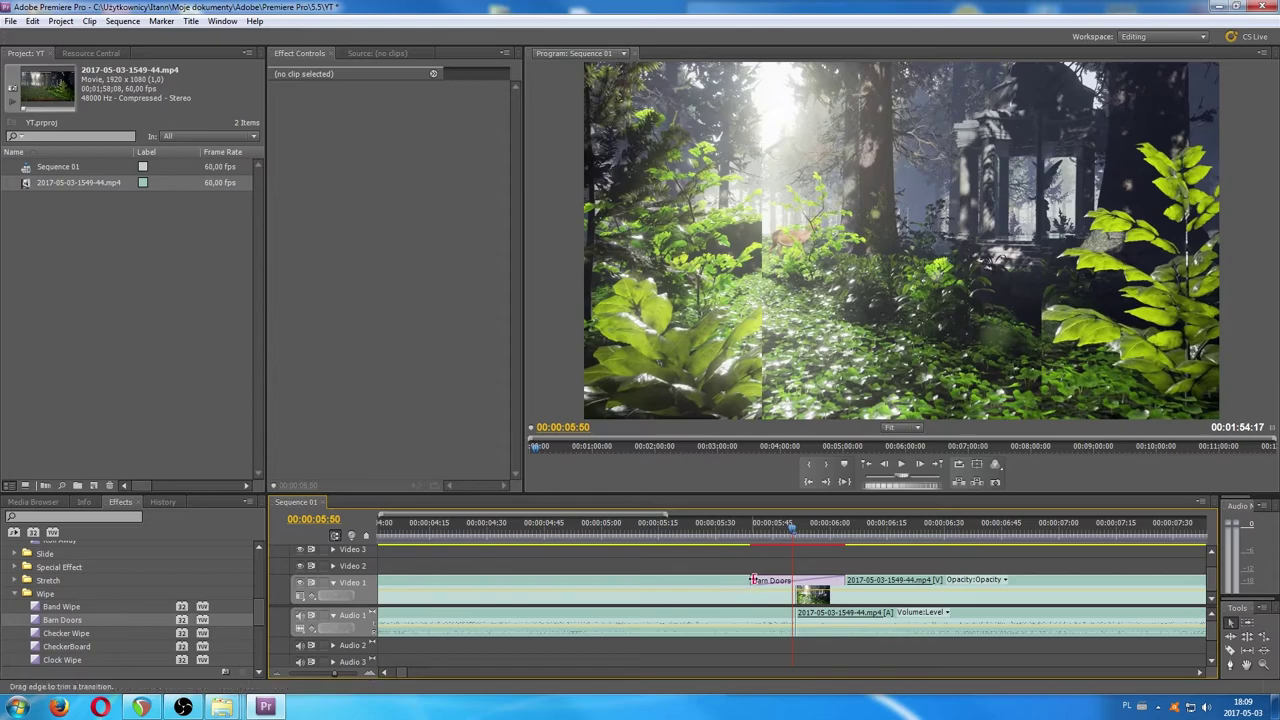
{"action": "left_click_drag", "start_coordinate": [752, 582], "coordinate": [548, 582]}
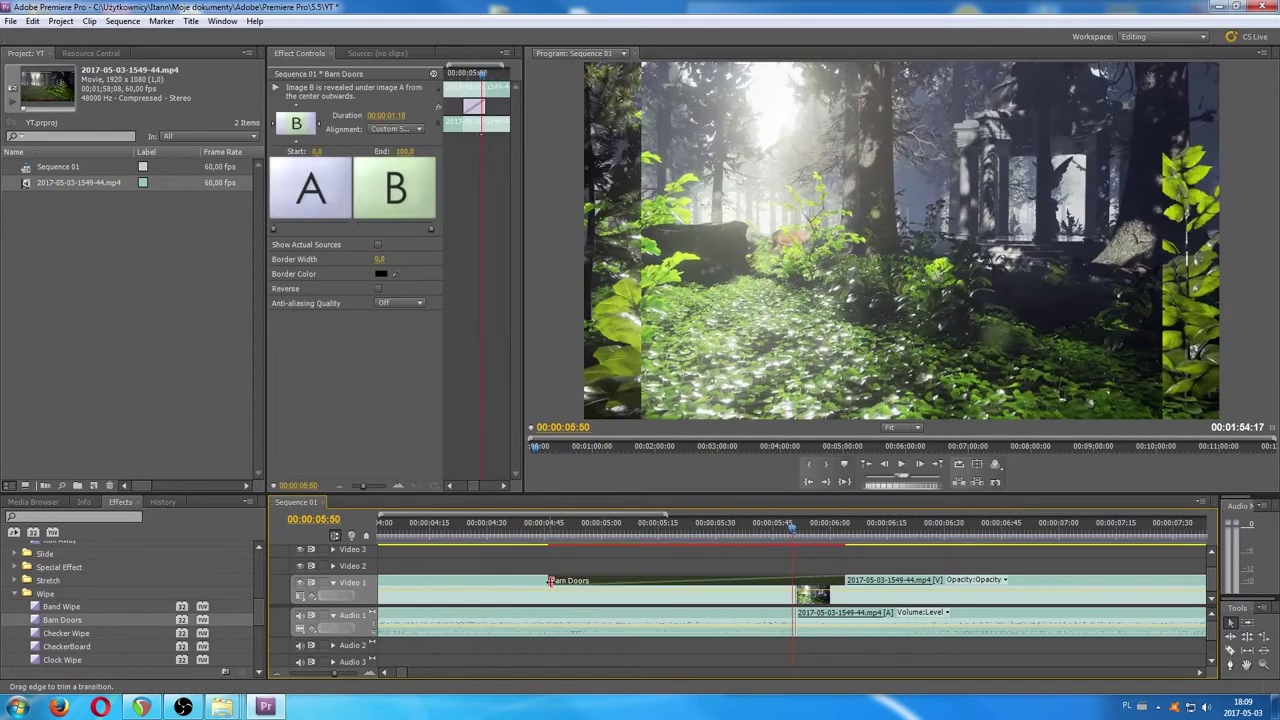
{"action": "left_click", "coordinate": [547, 530]}
{"action": "left_click_drag", "start_coordinate": [547, 530], "coordinate": [866, 541]}
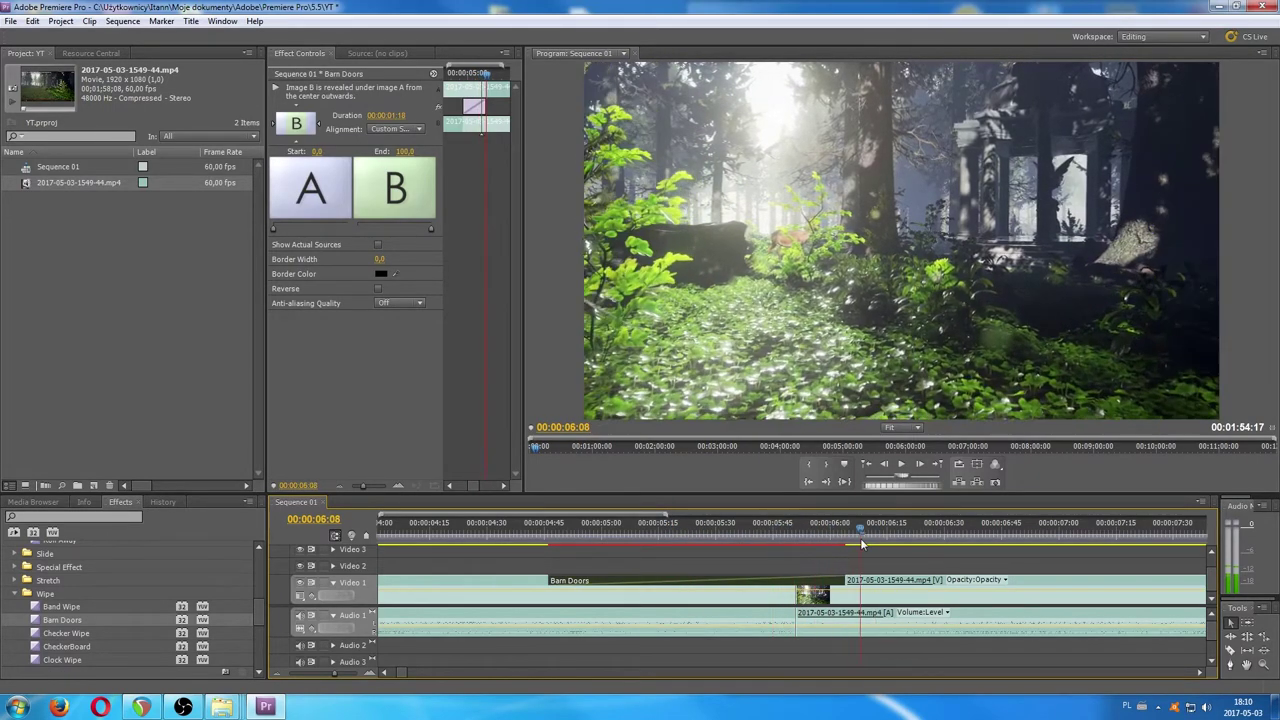
{"action": "left_click_drag", "start_coordinate": [866, 541], "coordinate": [812, 540]}
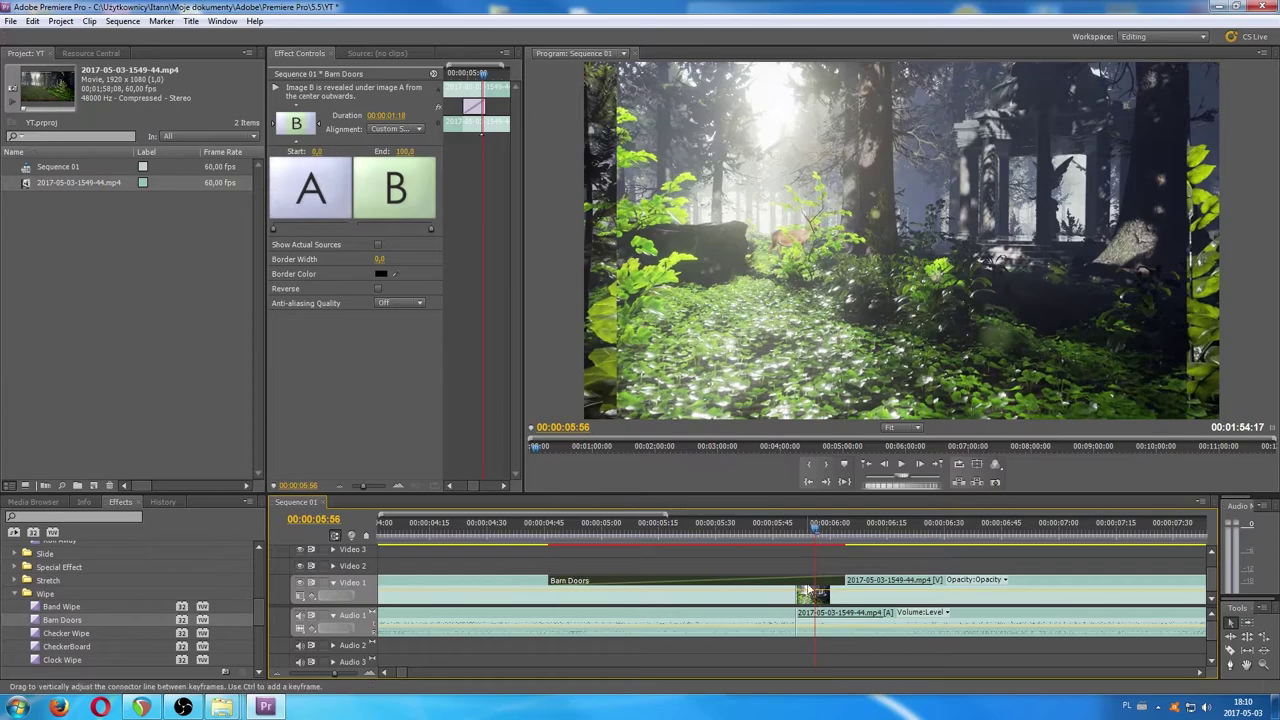
Zoom out to the whole sequence and set the work area to 00:00:00:00–00:01:54:17.
{"action": "left_click_drag", "start_coordinate": [335, 672], "coordinate": [313, 670]}
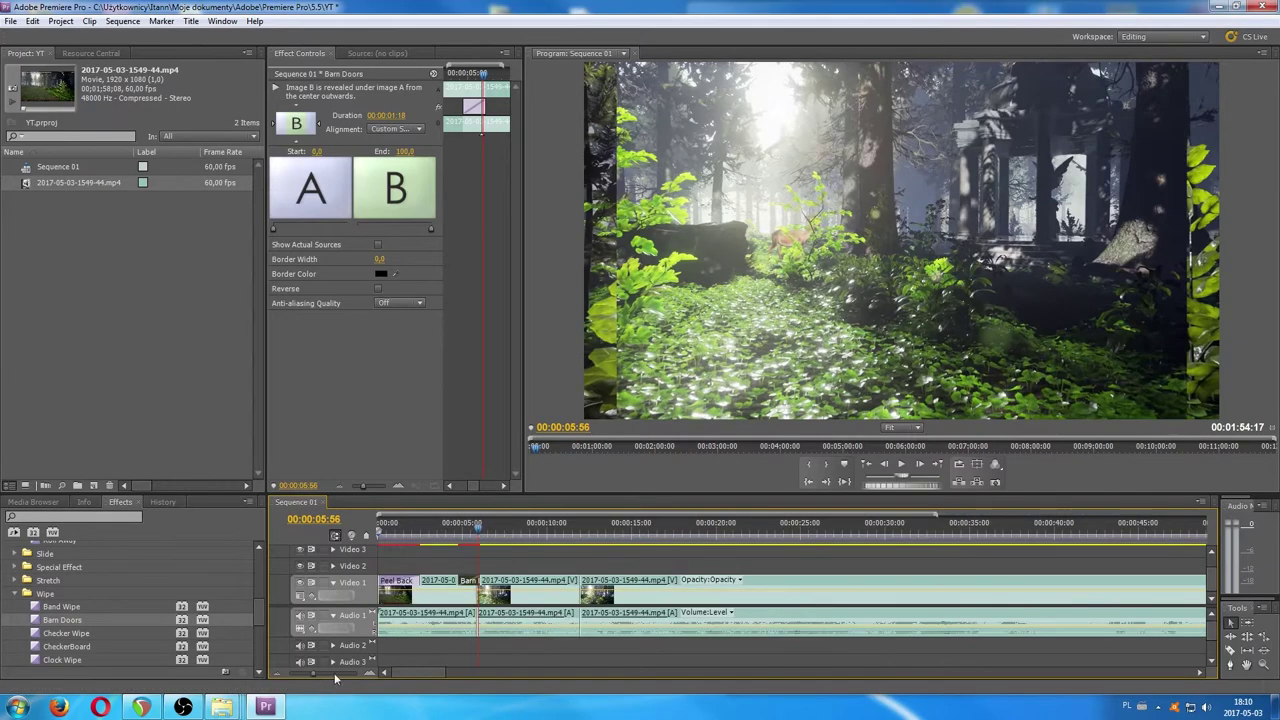
{"action": "mouse_move", "coordinate": [423, 672]}
{"action": "left_mouse_down"}
{"action": "mouse_move", "coordinate": [439, 672]}
{"action": "mouse_move", "coordinate": [395, 672]}
{"action": "left_mouse_up"}
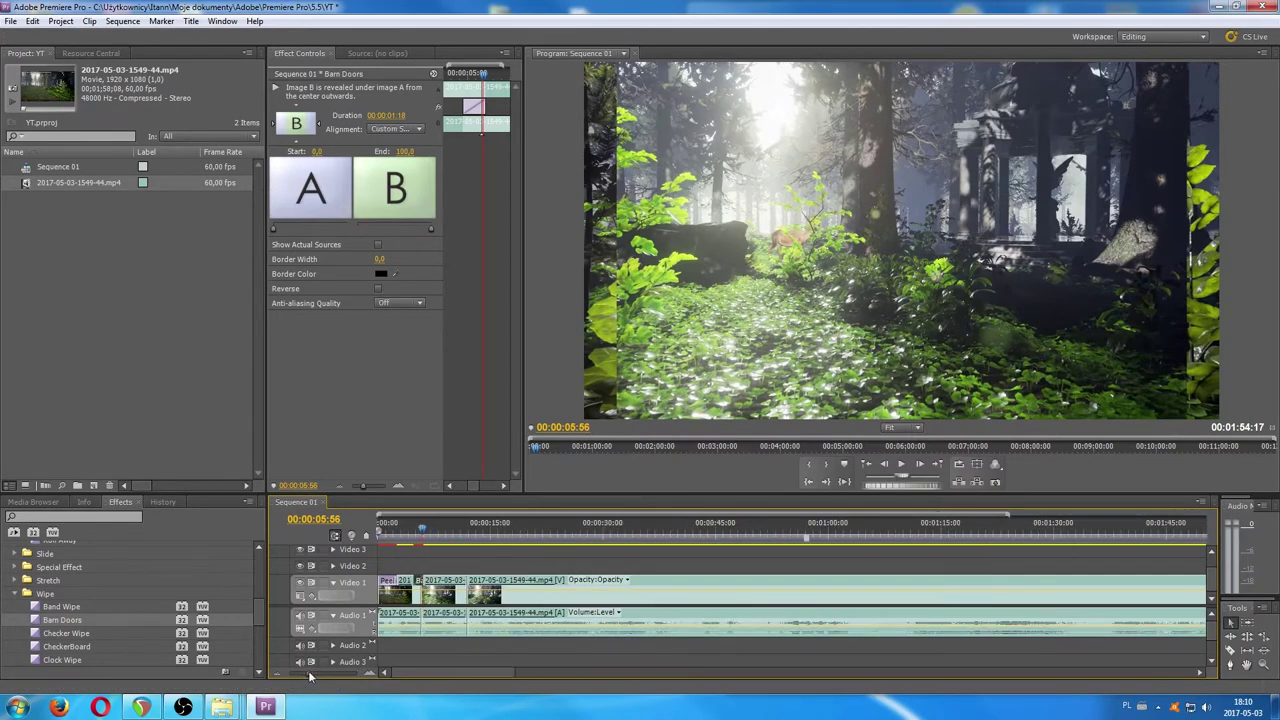
{"action": "left_click_drag", "start_coordinate": [313, 672], "coordinate": [309, 672]}
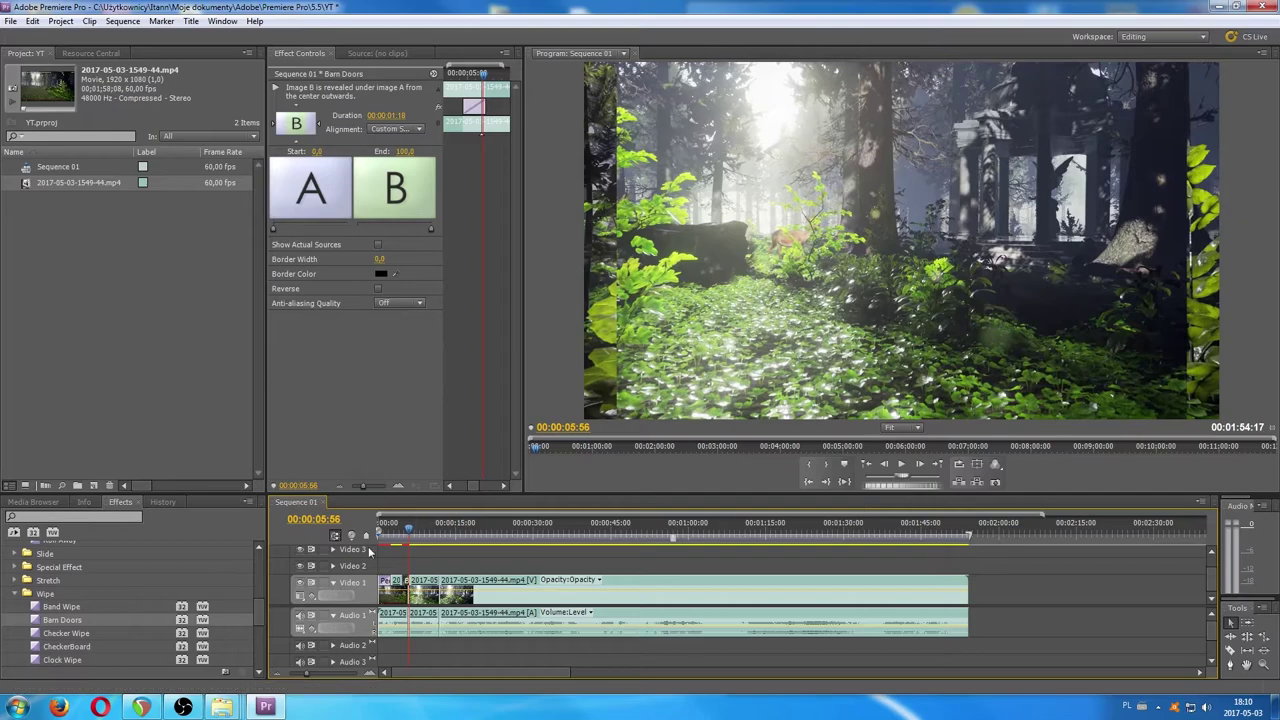
{"action": "mouse_move", "coordinate": [379, 542]}
{"action": "left_mouse_down"}
{"action": "mouse_move", "coordinate": [446, 541]}
{"action": "mouse_move", "coordinate": [379, 541]}
{"action": "left_mouse_up"}
Stretch the work area to the sequence end, save project YT, and bring up Export Settings.
{"action": "mouse_move", "coordinate": [969, 537]}
{"action": "left_mouse_down"}
{"action": "mouse_move", "coordinate": [1008, 537]}
{"action": "mouse_move", "coordinate": [962, 535]}
{"action": "left_mouse_up"}
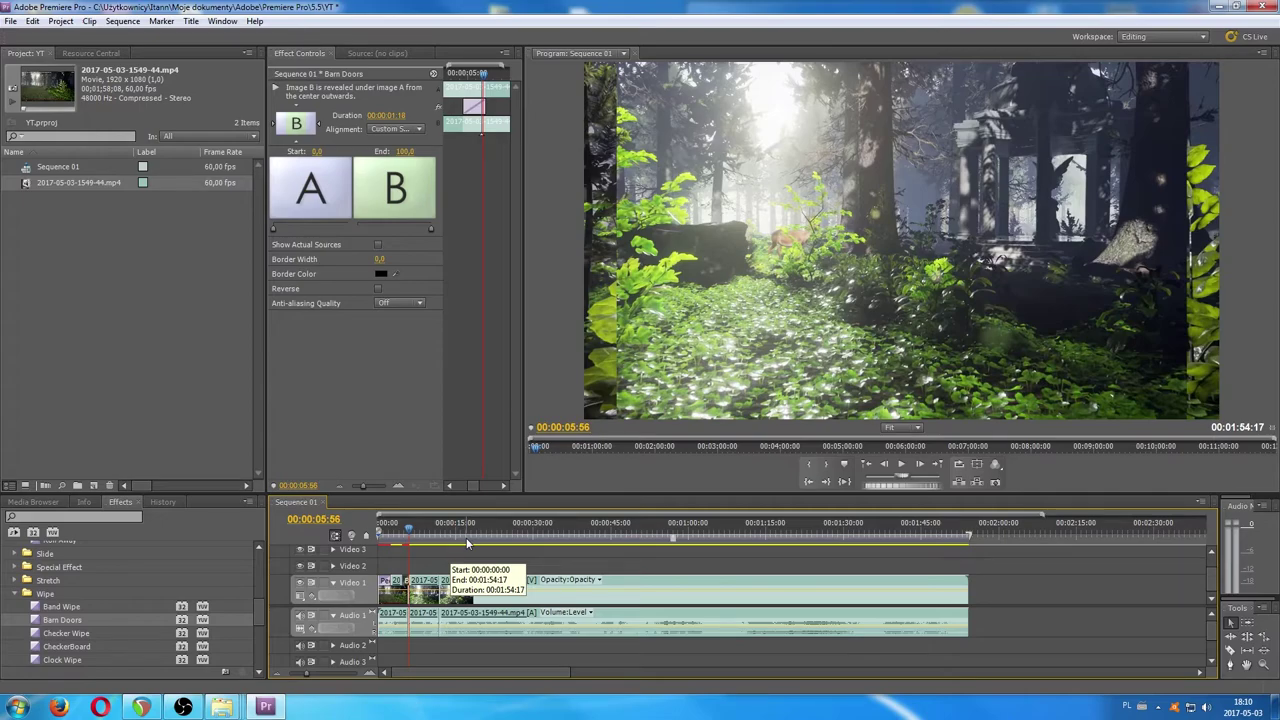
{"action": "key", "text": "ctrl+s"}
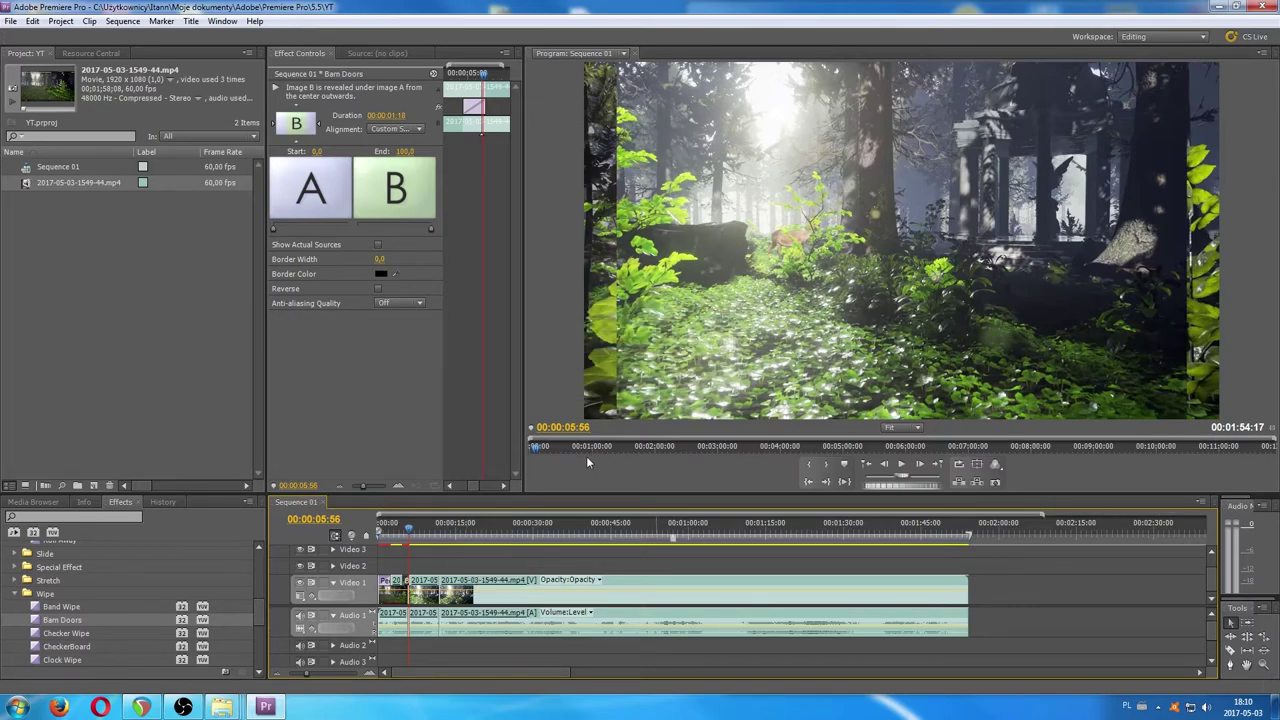
{"action": "key", "text": "ctrl+m"}
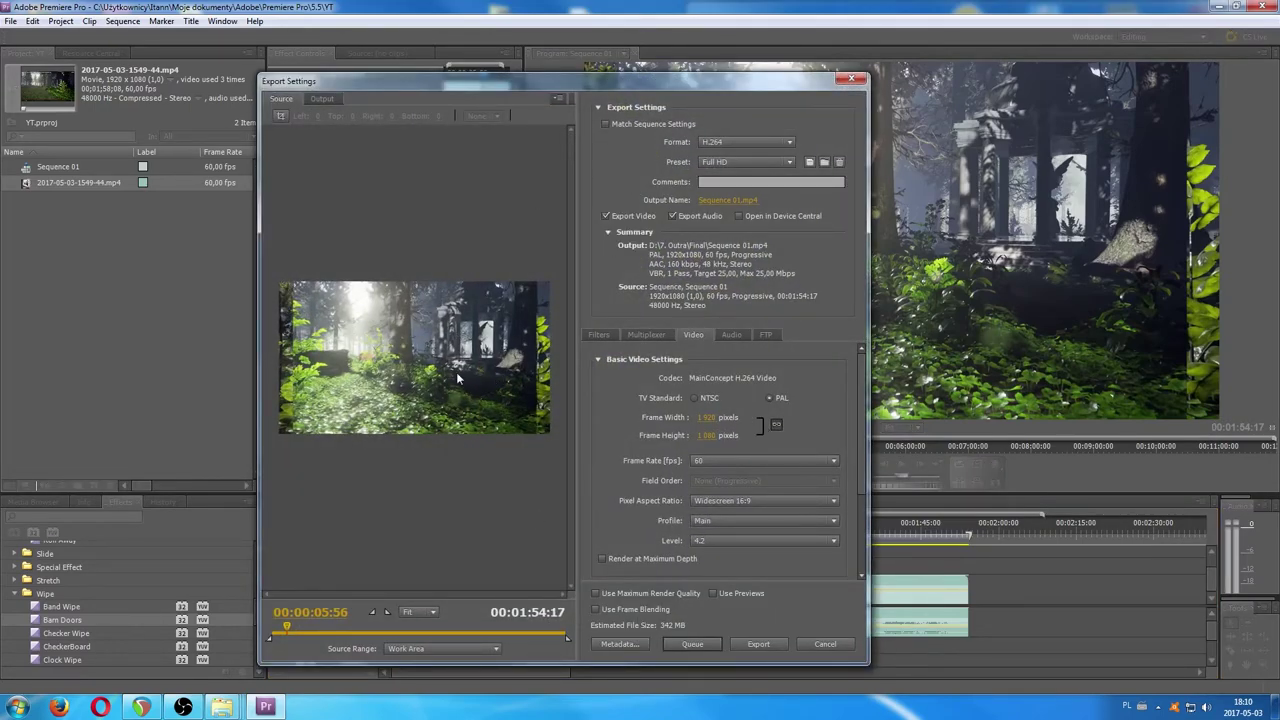
{"action": "left_click", "coordinate": [791, 145]}
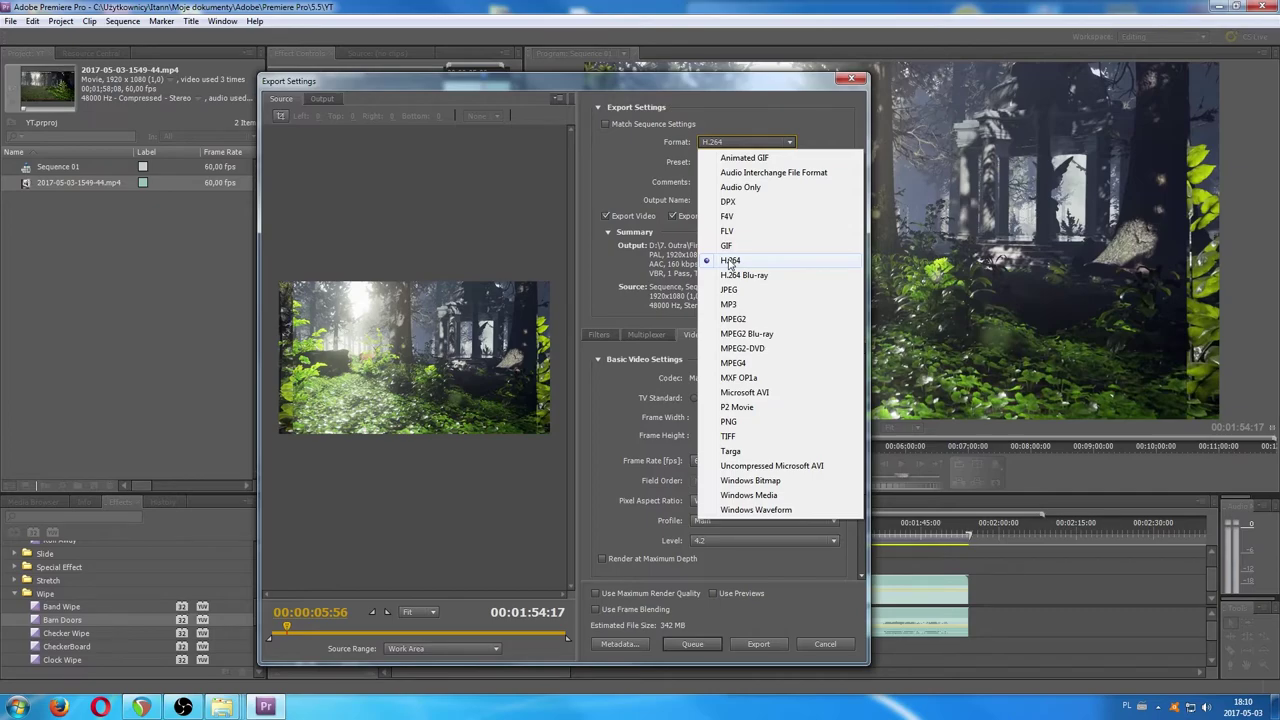
{"action": "left_click", "coordinate": [730, 262]}
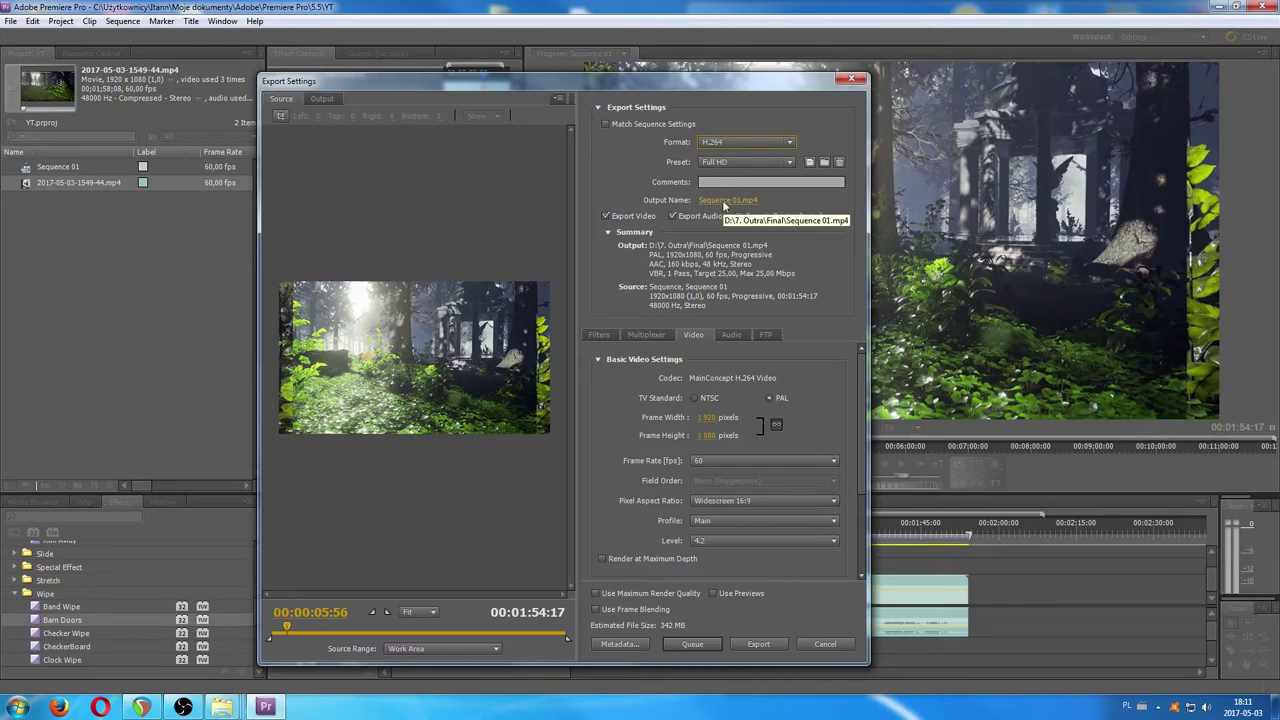
Set the export output to prezentacja.mp4 in D:\7. Outra, the folder above Final.
{"action": "left_click", "coordinate": [723, 202]}
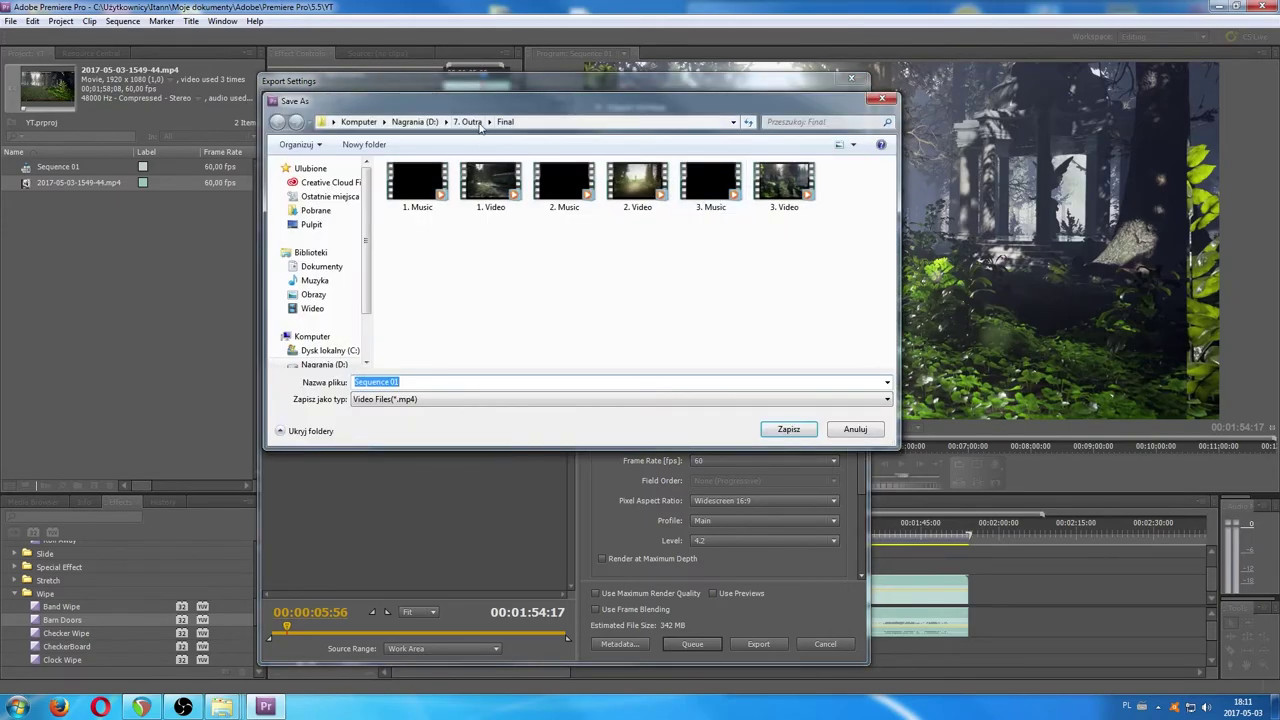
{"action": "left_click", "coordinate": [470, 121]}
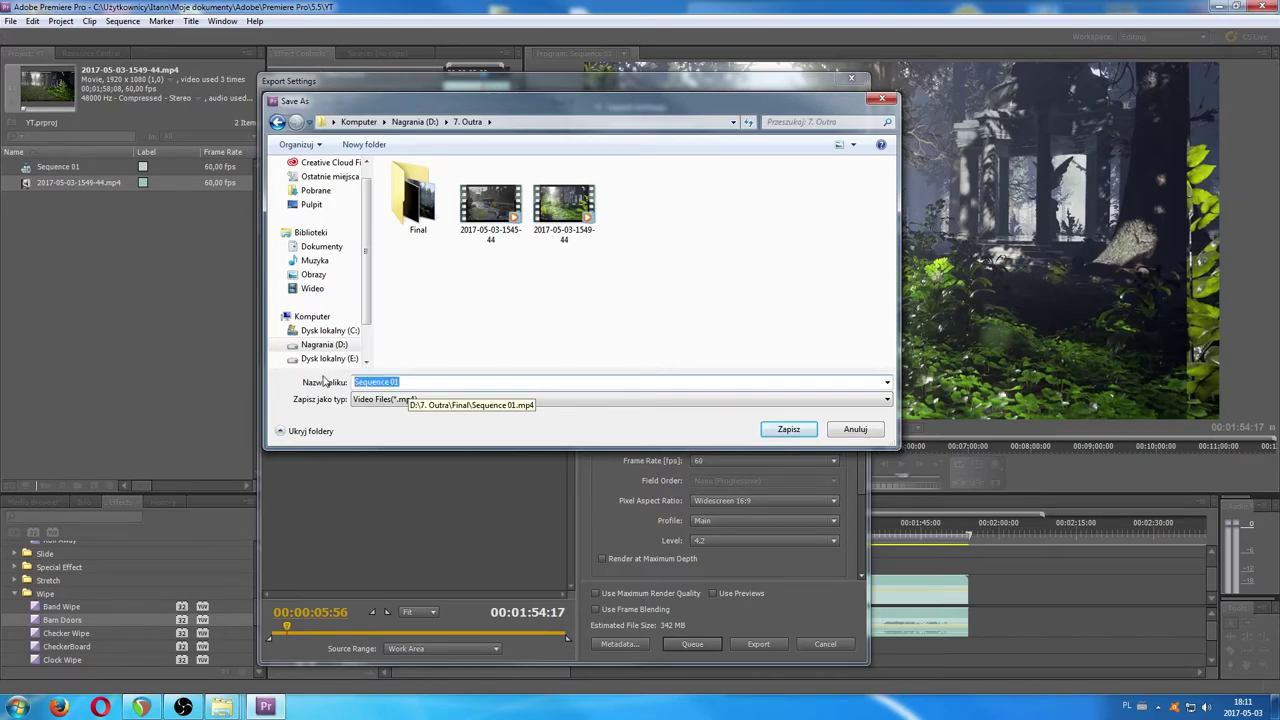
{"action": "type", "text": "prezet"}
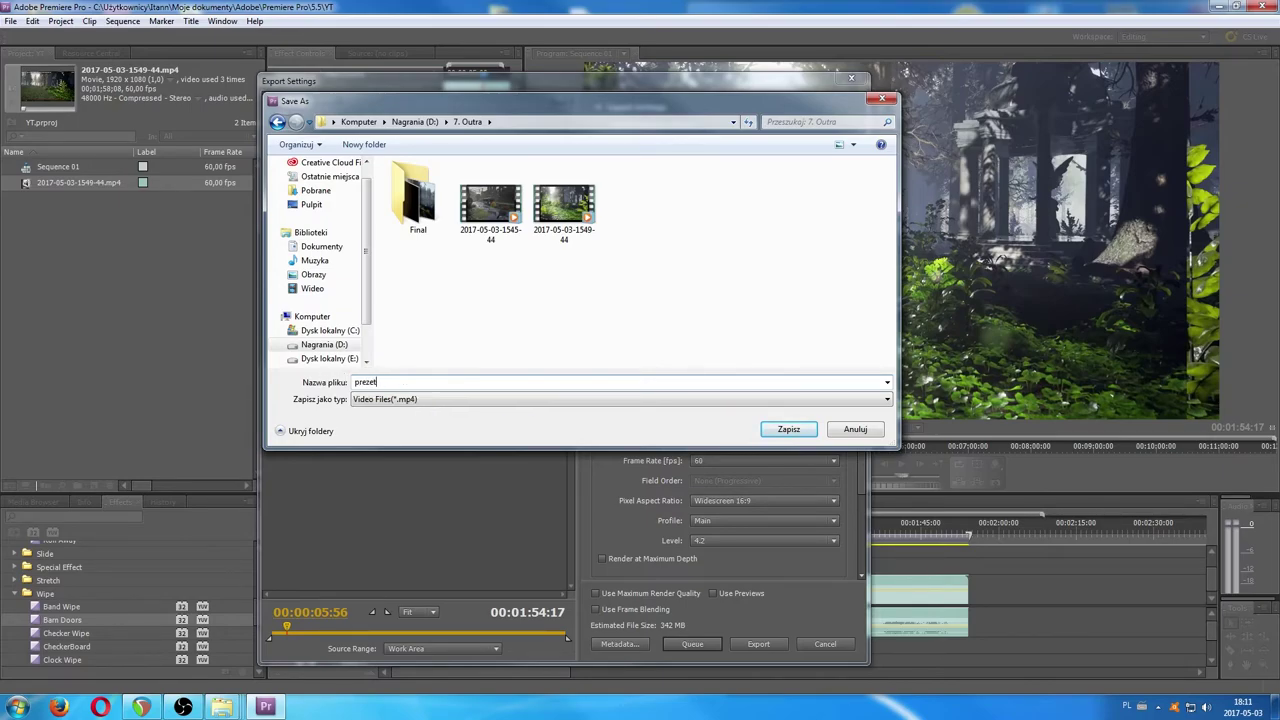
{"action": "key", "text": "BackSpace"}
{"action": "type", "text": "nt"}
{"action": "type", "text": "acja"}
{"action": "left_click", "coordinate": [786, 429]}
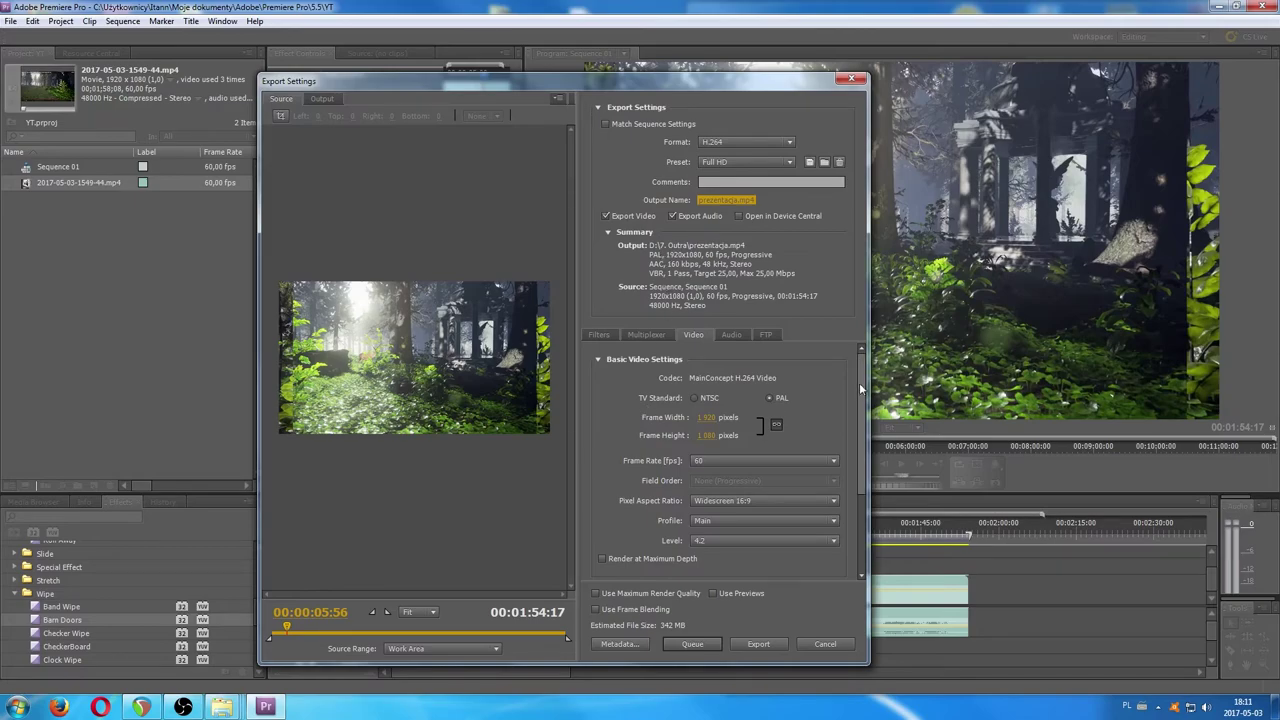
{"action": "mouse_move", "coordinate": [859, 382]}
{"action": "left_mouse_down"}
{"action": "mouse_move", "coordinate": [862, 478]}
{"action": "mouse_move", "coordinate": [860, 383]}
{"action": "left_mouse_up"}
{"action": "left_click", "coordinate": [837, 461]}
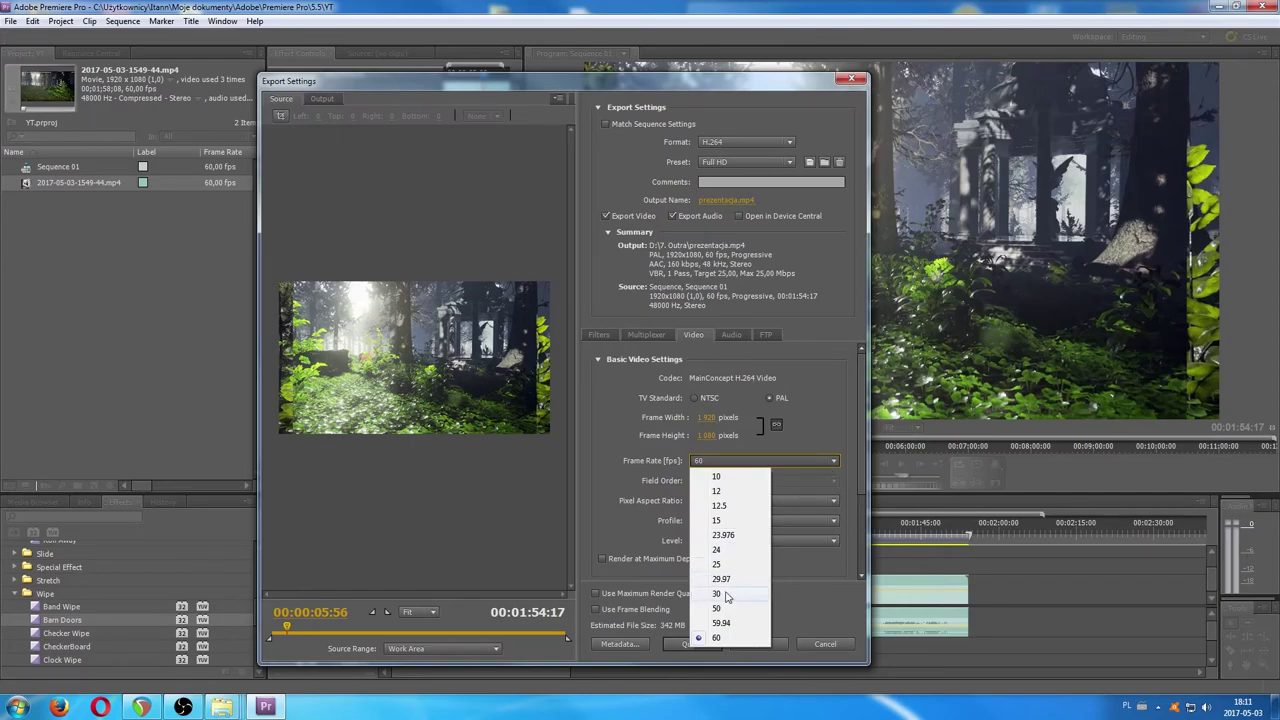
{"action": "left_click", "coordinate": [609, 446]}
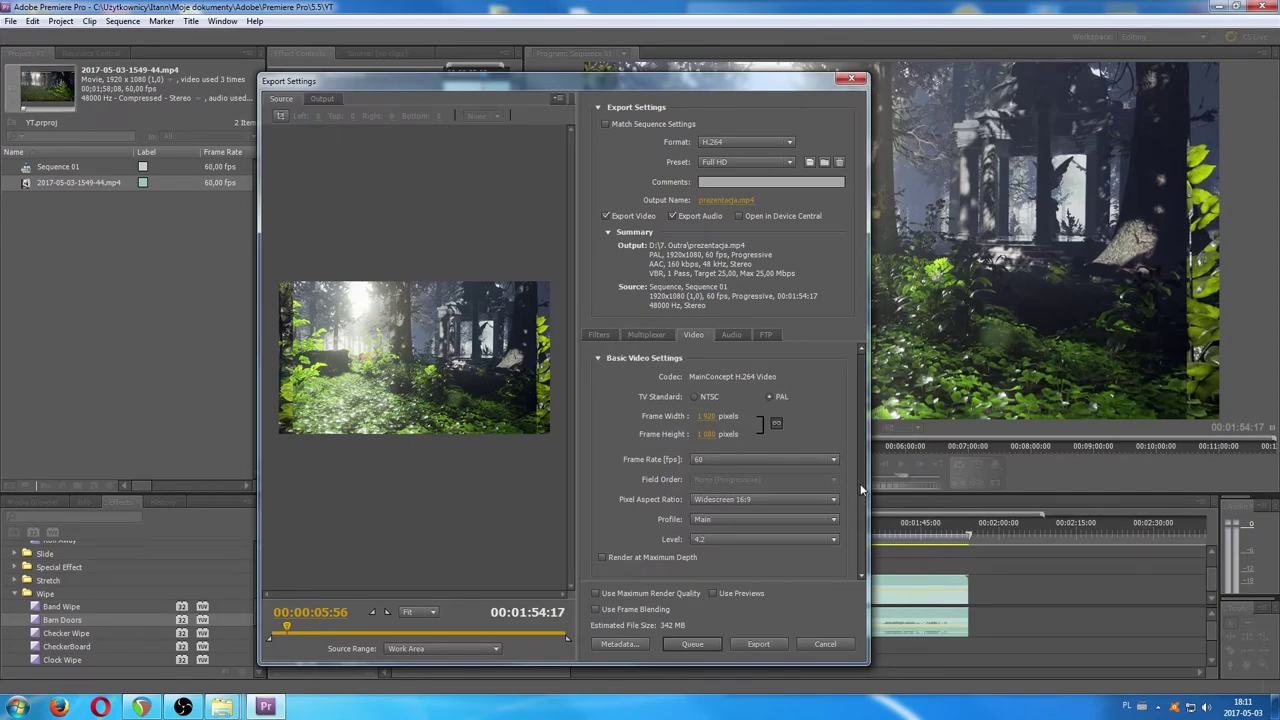
{"action": "left_click_drag", "start_coordinate": [863, 489], "coordinate": [854, 563]}
Leave the H.264 encoding Level at 4.2.
{"action": "left_click", "coordinate": [831, 416]}
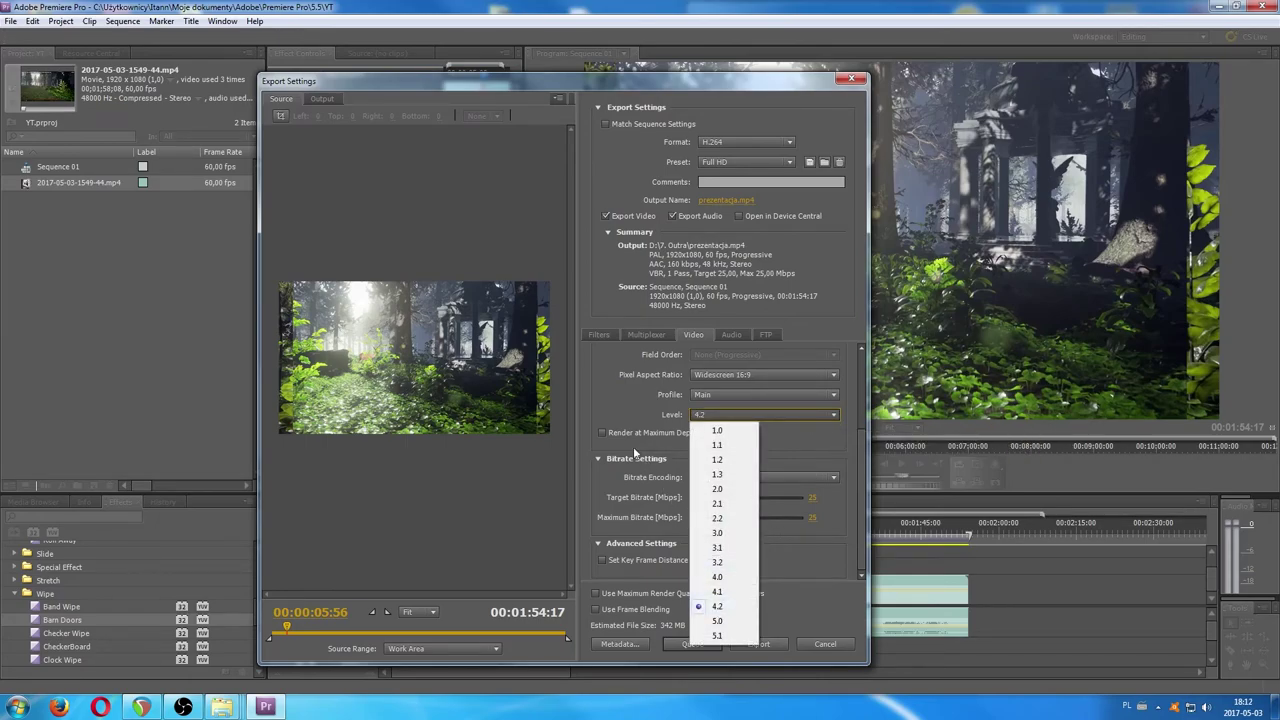
{"action": "left_click", "coordinate": [717, 607]}
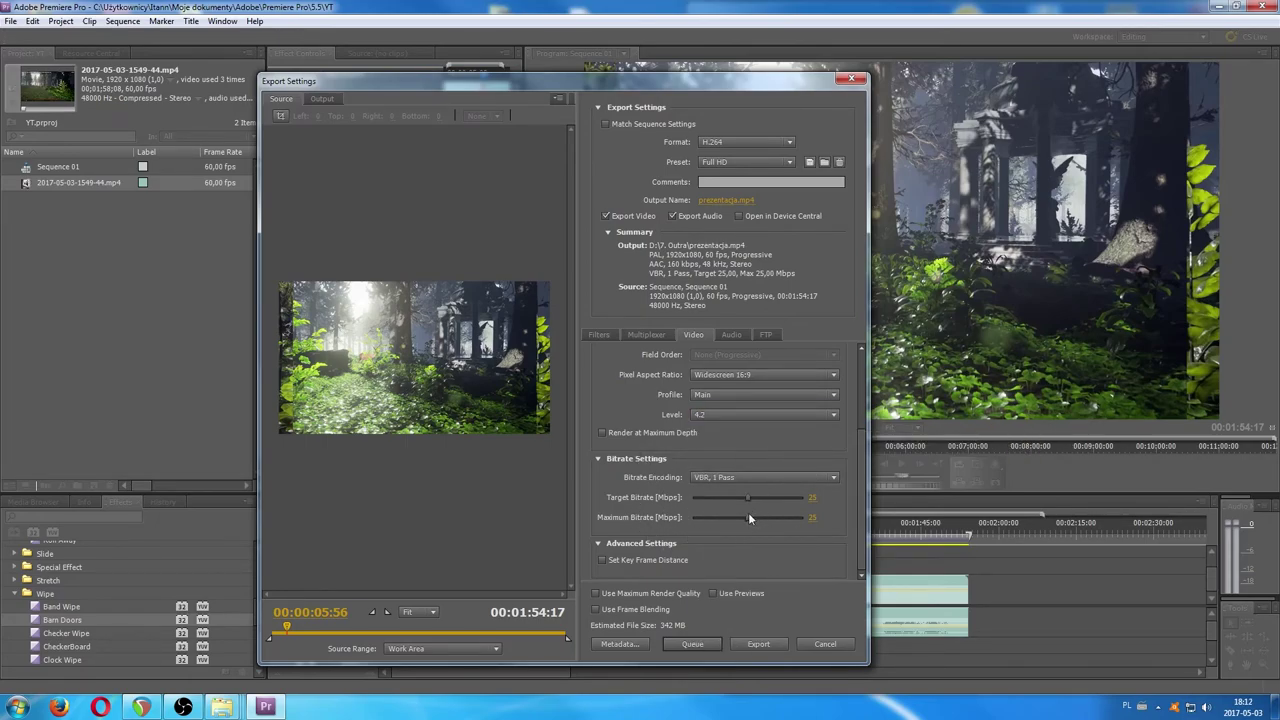